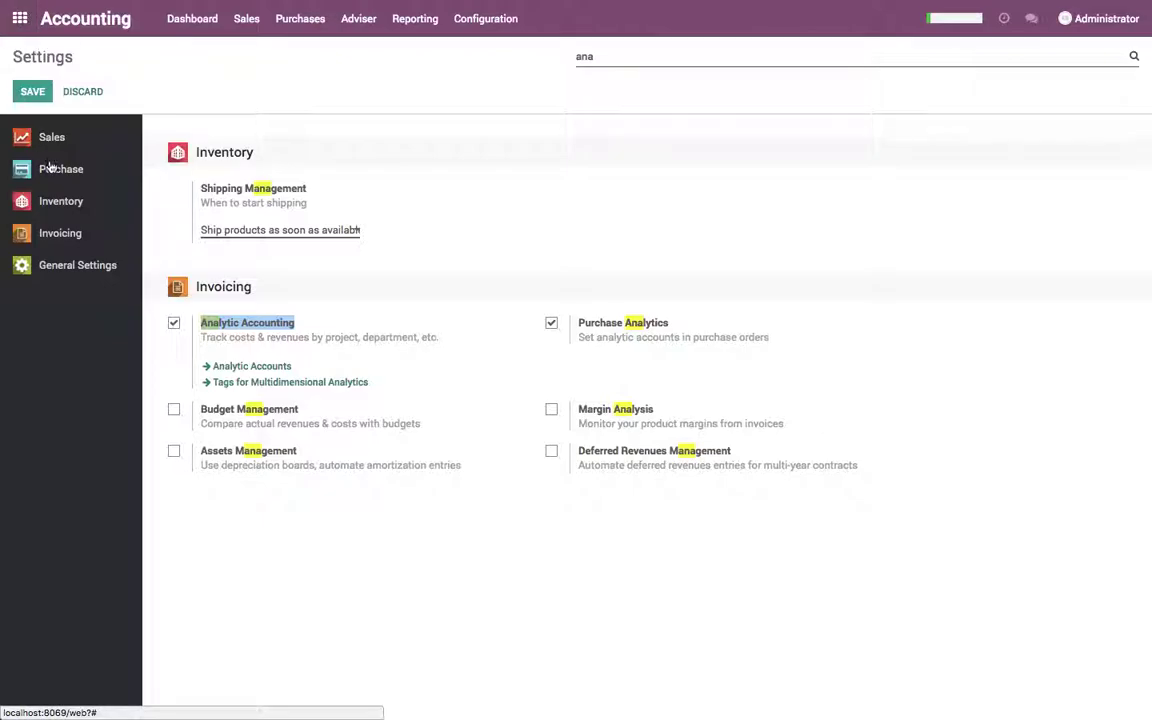
Step: Examine the Lots & Serial Numbers option among the traceability settings for Inventory
{"action": "left_click", "coordinate": [62, 206]}
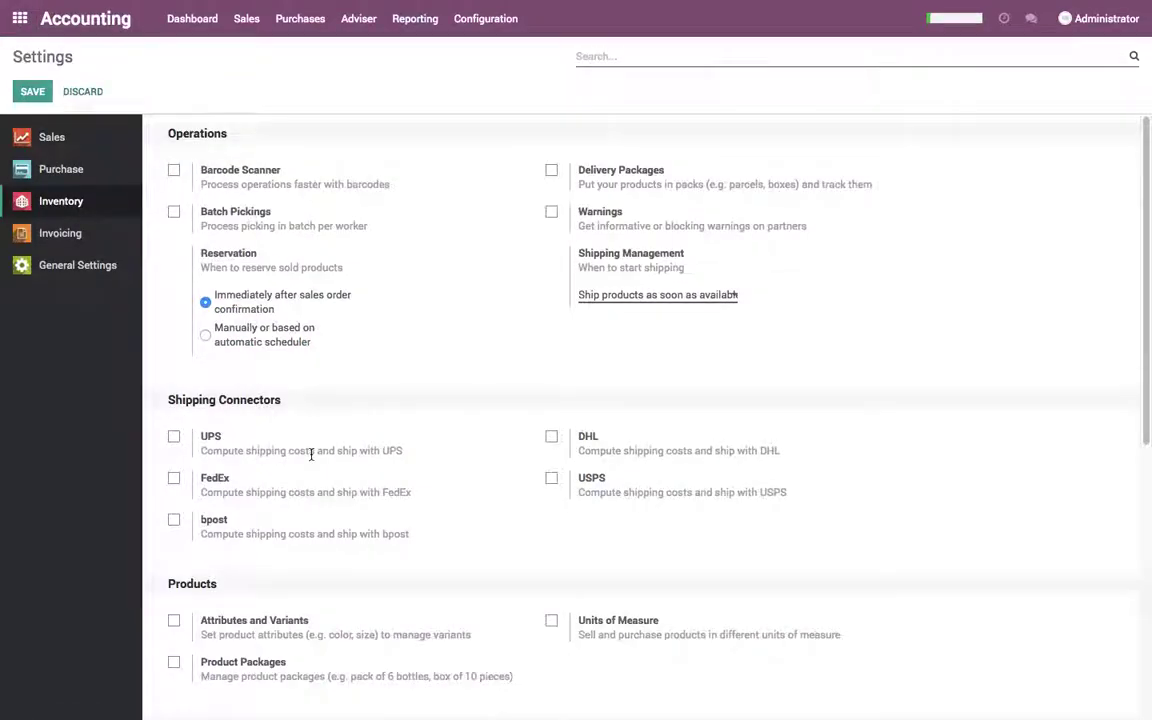
{"action": "scroll", "coordinate": [311, 455], "scroll_direction": "down", "scroll_amount": 4}
{"action": "left_click_drag", "start_coordinate": [201, 411], "coordinate": [368, 417]}
{"action": "left_click", "coordinate": [372, 429]}
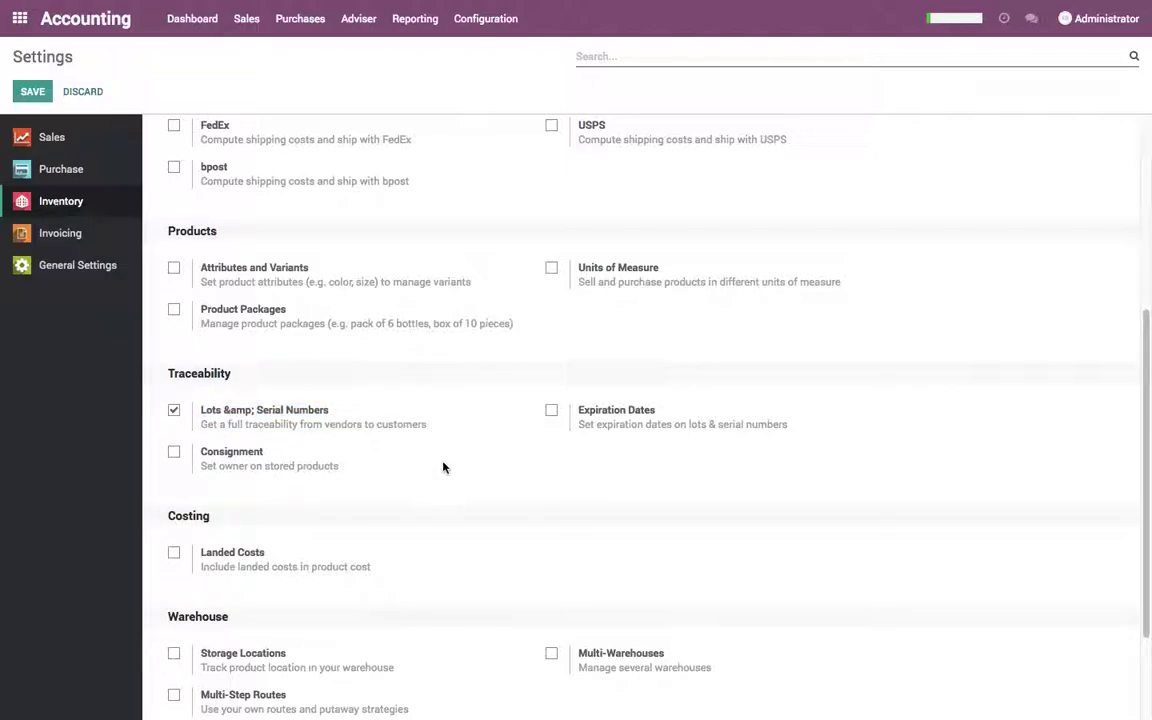
{"action": "scroll", "coordinate": [444, 467], "scroll_direction": "down", "scroll_amount": 1}
Step: Start a new request for quotation in Purchases with China Exports as the vendor
{"action": "left_click", "coordinate": [20, 18]}
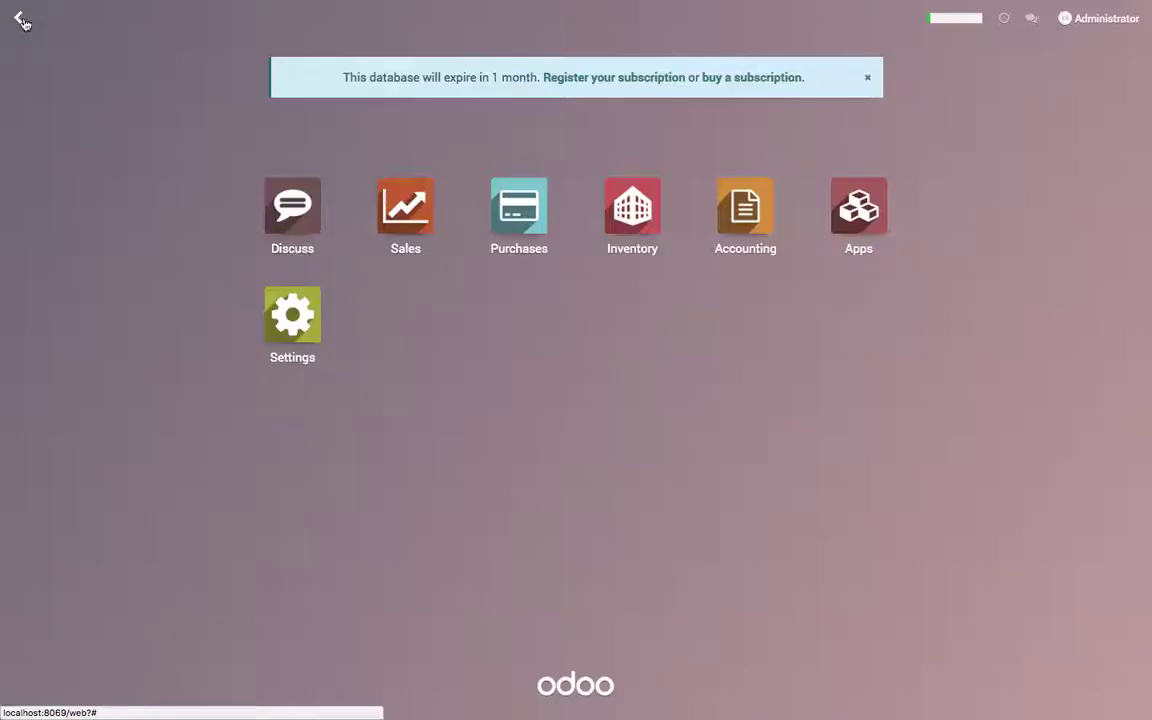
{"action": "left_click", "coordinate": [531, 220]}
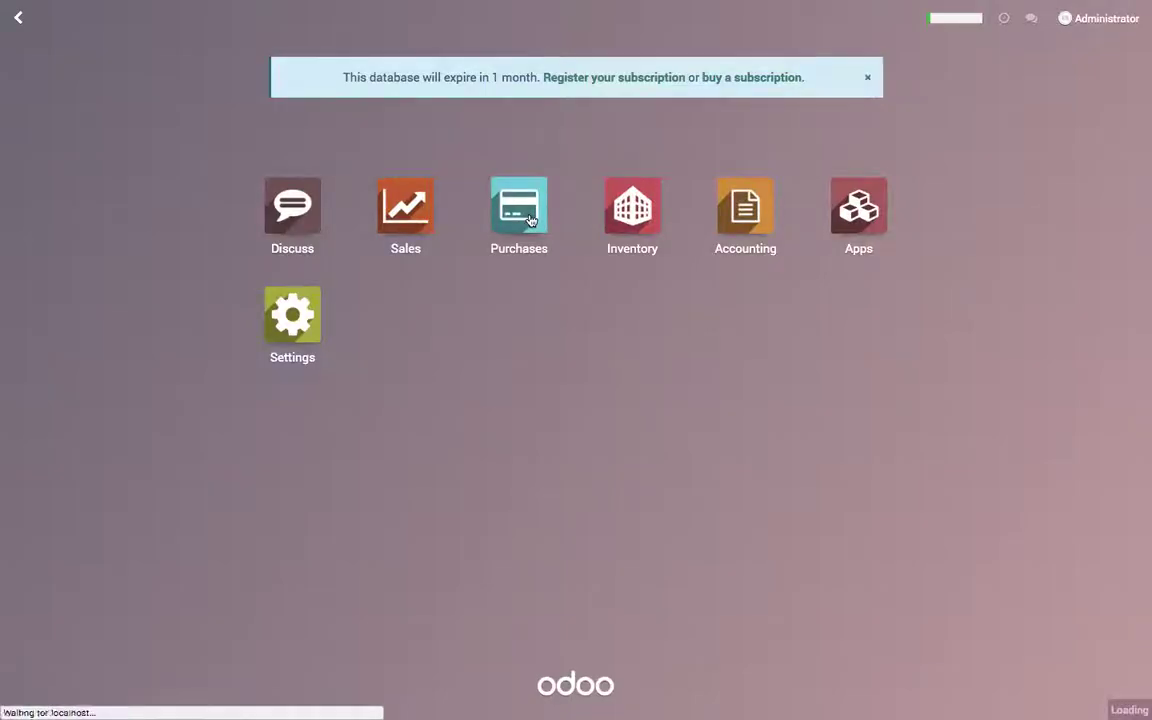
{"action": "left_click", "coordinate": [33, 80]}
{"action": "left_click", "coordinate": [288, 238]}
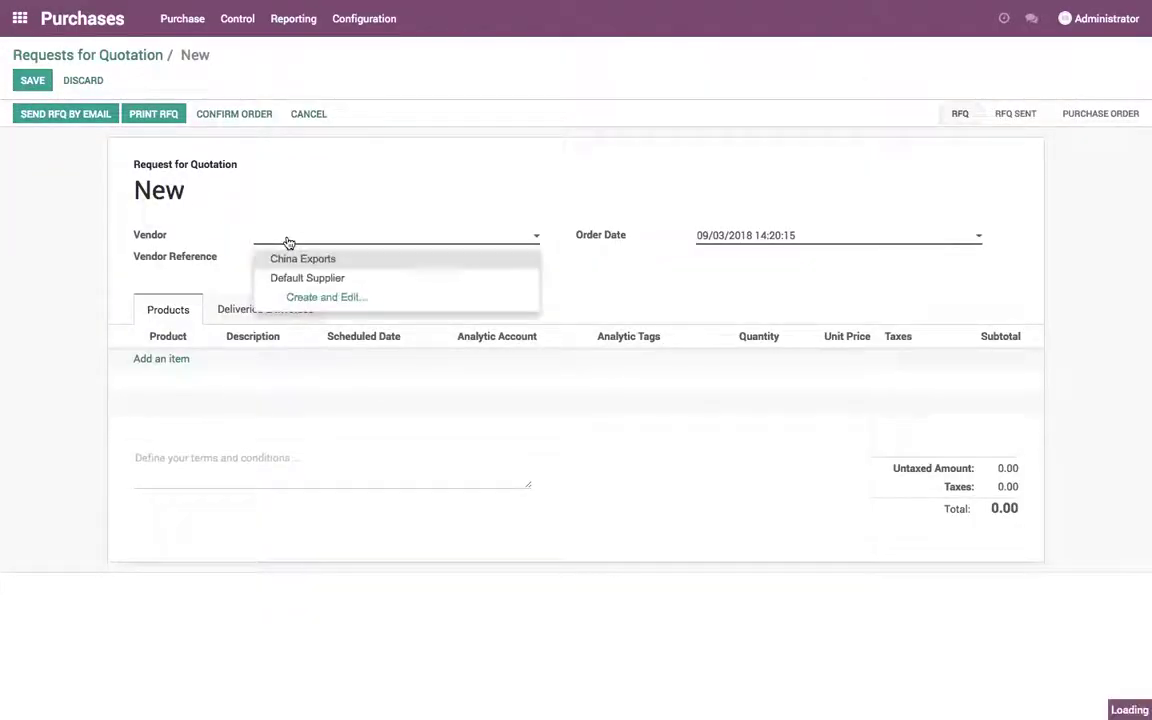
{"action": "left_click", "coordinate": [407, 268]}
Step: Add a line for the product Apple to the request for quotation
{"action": "left_click", "coordinate": [185, 360]}
{"action": "left_click", "coordinate": [207, 366]}
{"action": "left_click", "coordinate": [211, 388]}
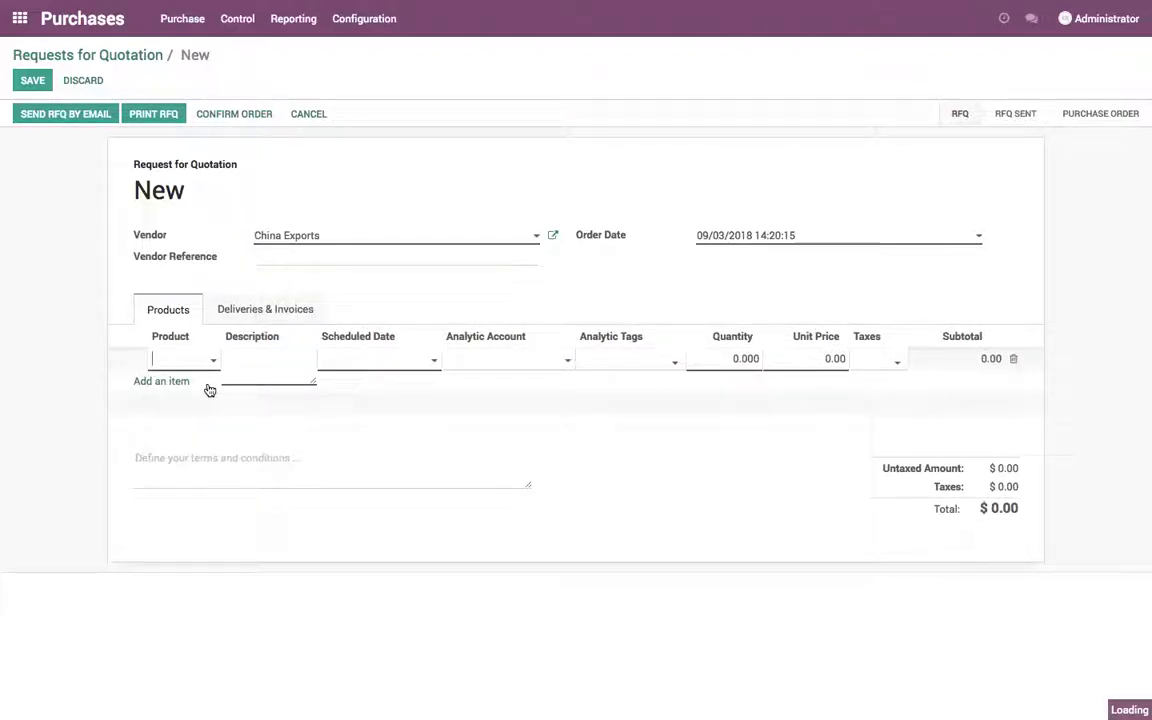
Step: Set the Apple product's traceability to By Lots and save the product
{"action": "left_click", "coordinate": [215, 361]}
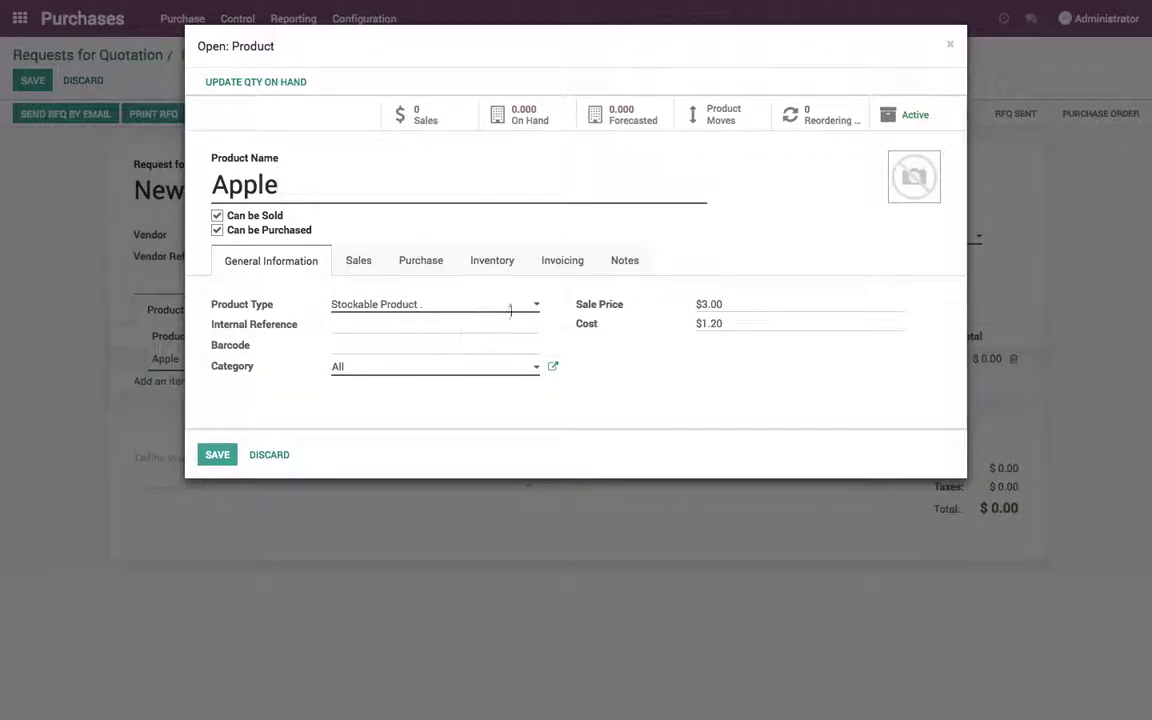
{"action": "left_click", "coordinate": [491, 260]}
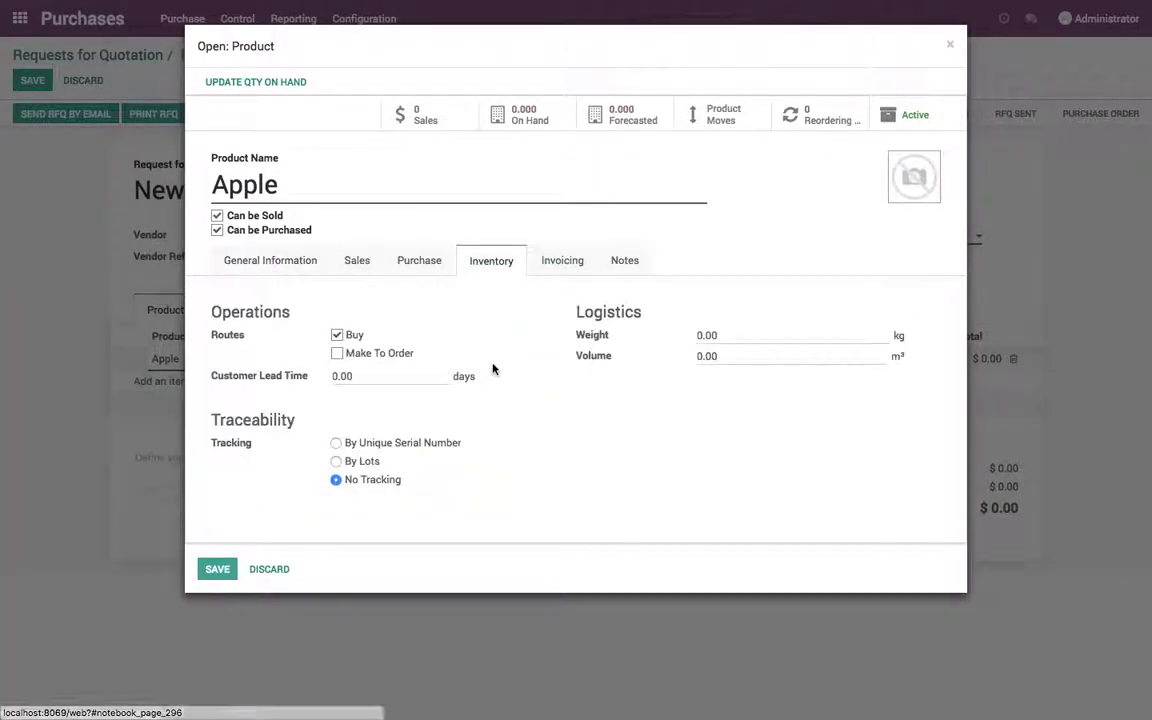
{"action": "left_click", "coordinate": [336, 461]}
{"action": "left_click", "coordinate": [218, 570]}
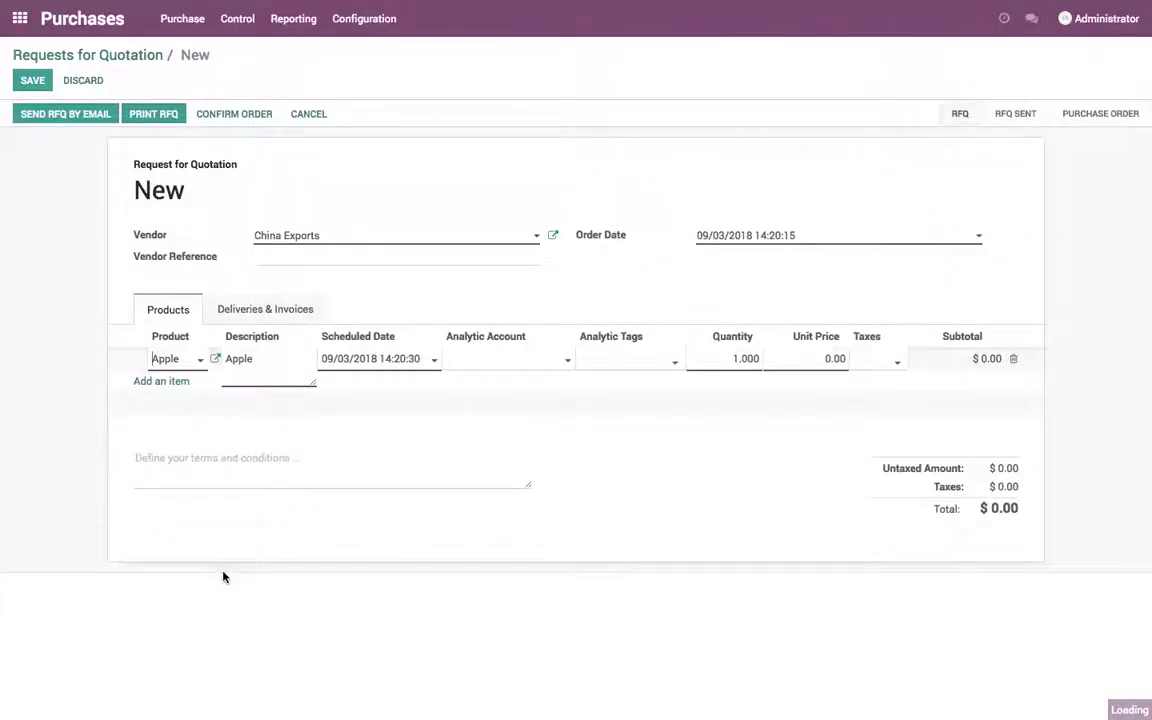
Step: Set the Apple line's quantity to 100 and its unit price to 3.50
{"action": "left_click", "coordinate": [654, 363]}
{"action": "left_click", "coordinate": [740, 357]}
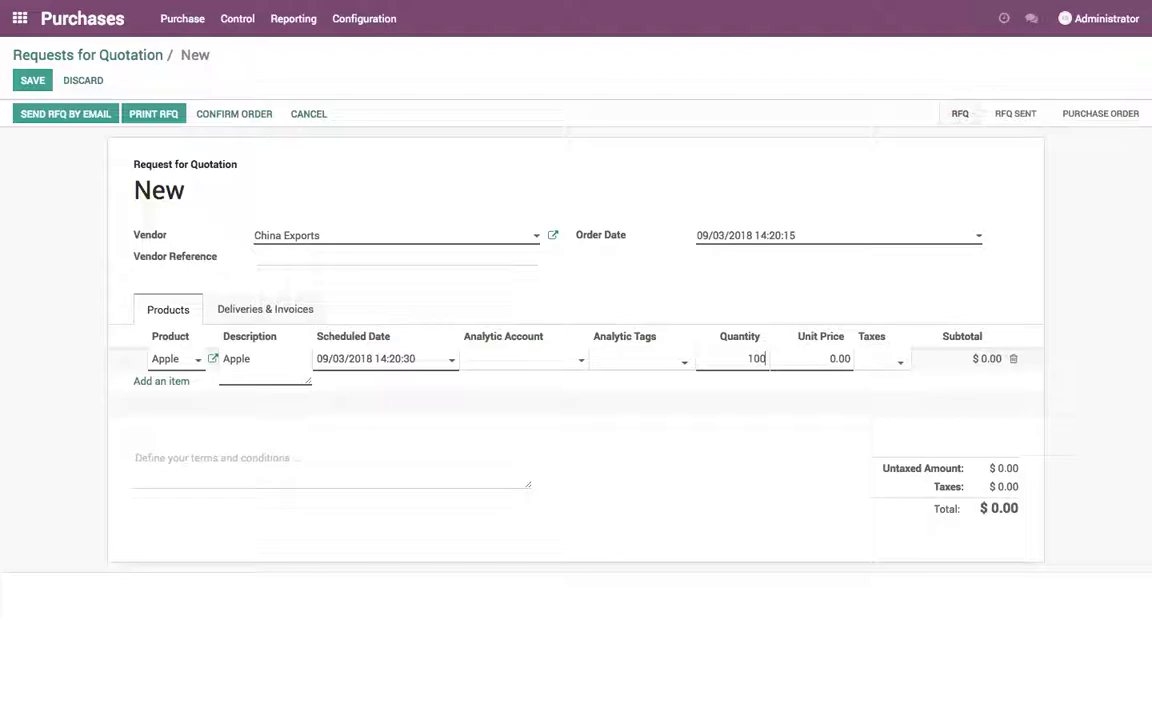
{"action": "left_click", "coordinate": [870, 359]}
{"action": "left_click", "coordinate": [766, 435]}
Step: Add a Mango line with a quantity of 100 and a unit price of 4
{"action": "left_click", "coordinate": [148, 381]}
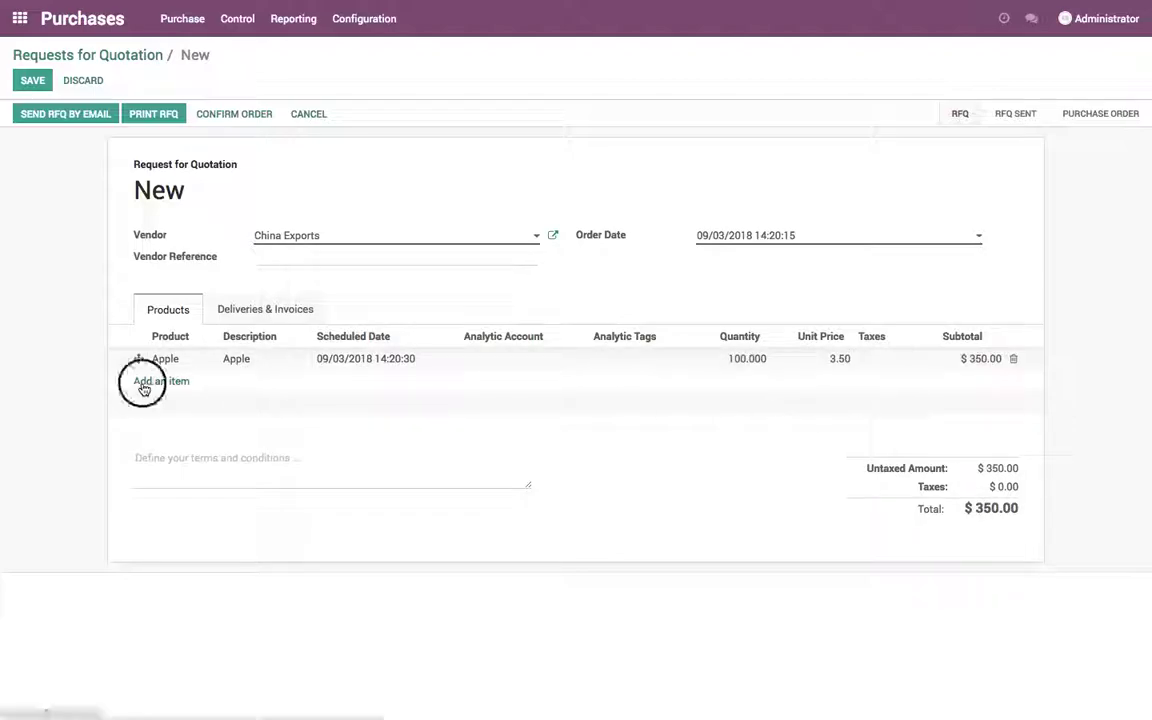
{"action": "type", "text": "Mango"}
{"action": "key", "text": "Return"}
{"action": "key", "text": "Tab"}
{"action": "key", "text": "Tab"}
{"action": "key", "text": "Tab"}
{"action": "key", "text": "Tab"}
{"action": "key", "text": "Tab"}
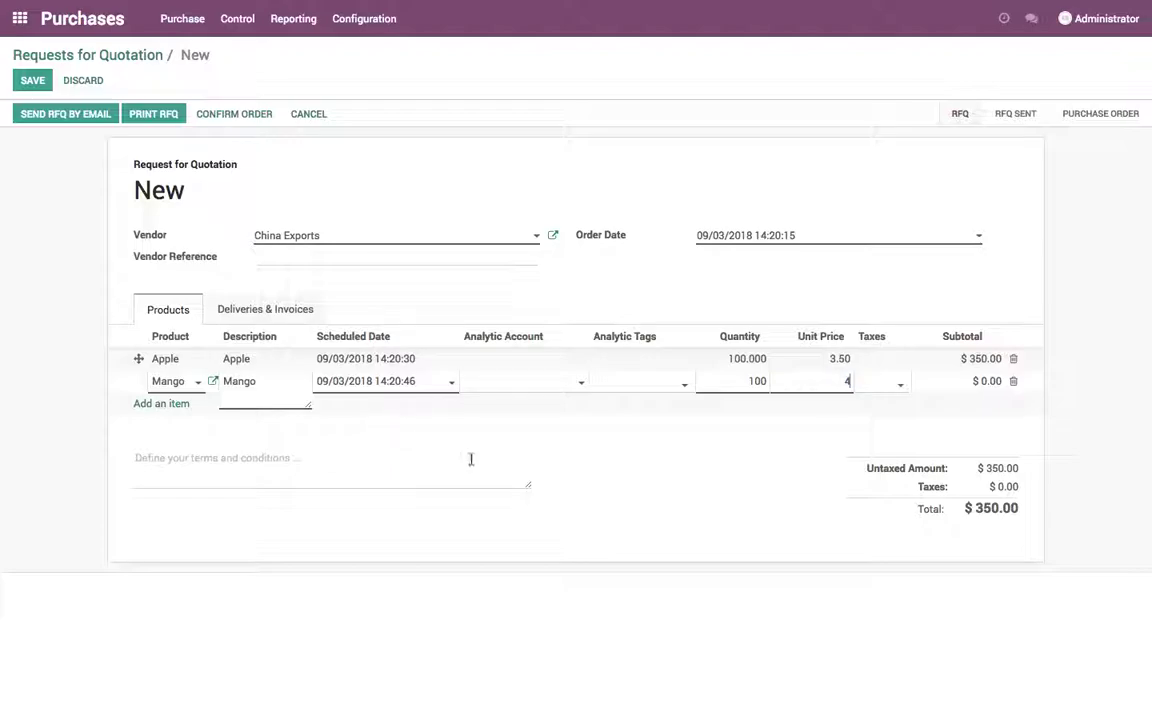
Step: Add a Rice line with a quantity of 1000 and enter its unit price
{"action": "left_click", "coordinate": [172, 404]}
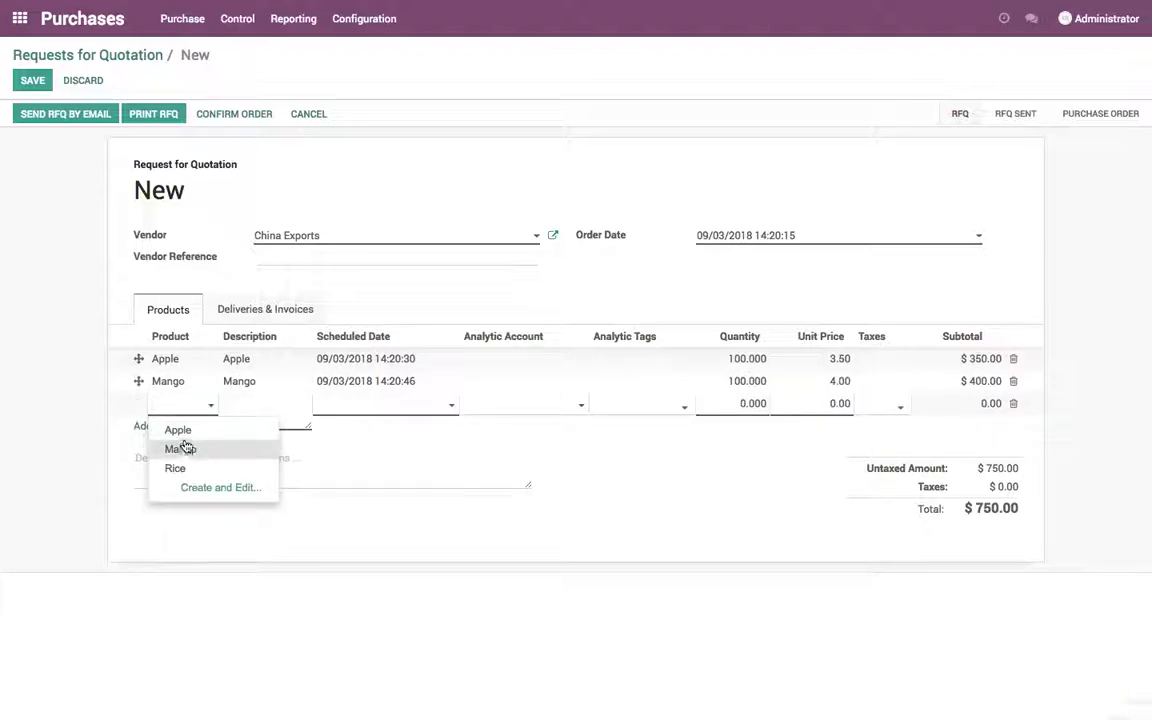
{"action": "left_click", "coordinate": [178, 468]}
{"action": "key", "text": "Tab"}
{"action": "key", "text": "Tab"}
{"action": "key", "text": "Tab"}
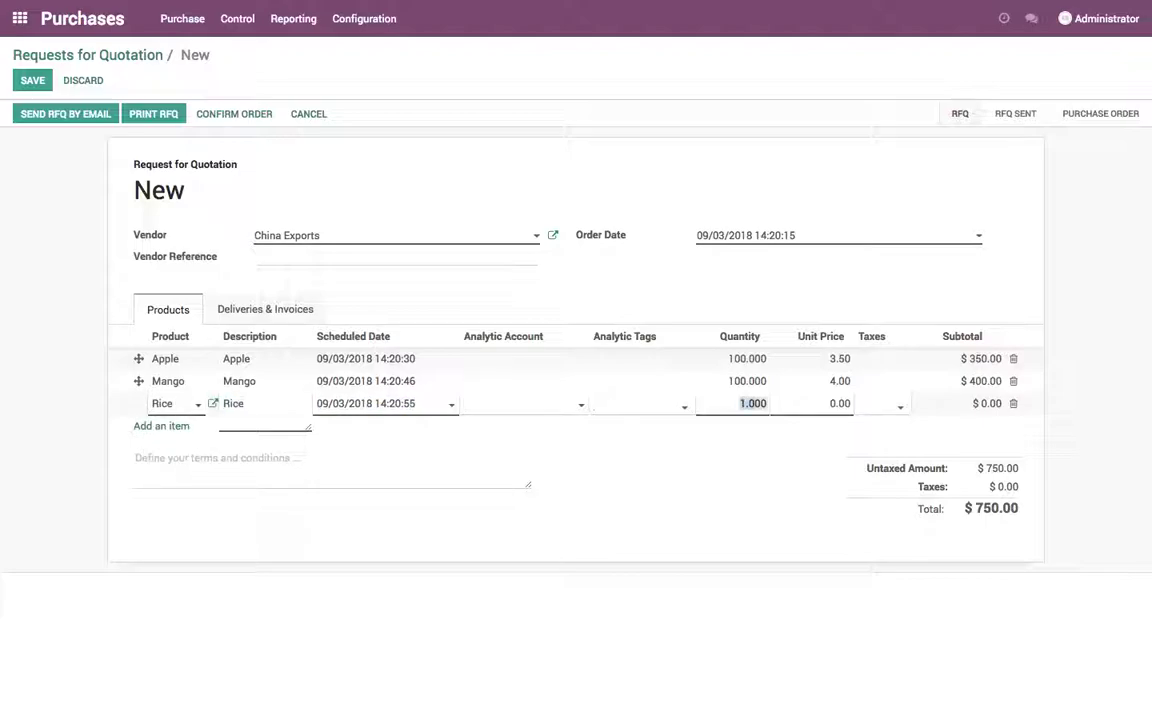
{"action": "type", "text": "1000"}
{"action": "key", "text": "Tab"}
{"action": "left_click", "coordinate": [581, 509]}
Step: Set the Rice product's traceability to By Lots and save the product
{"action": "left_click", "coordinate": [175, 405]}
{"action": "left_click", "coordinate": [211, 405]}
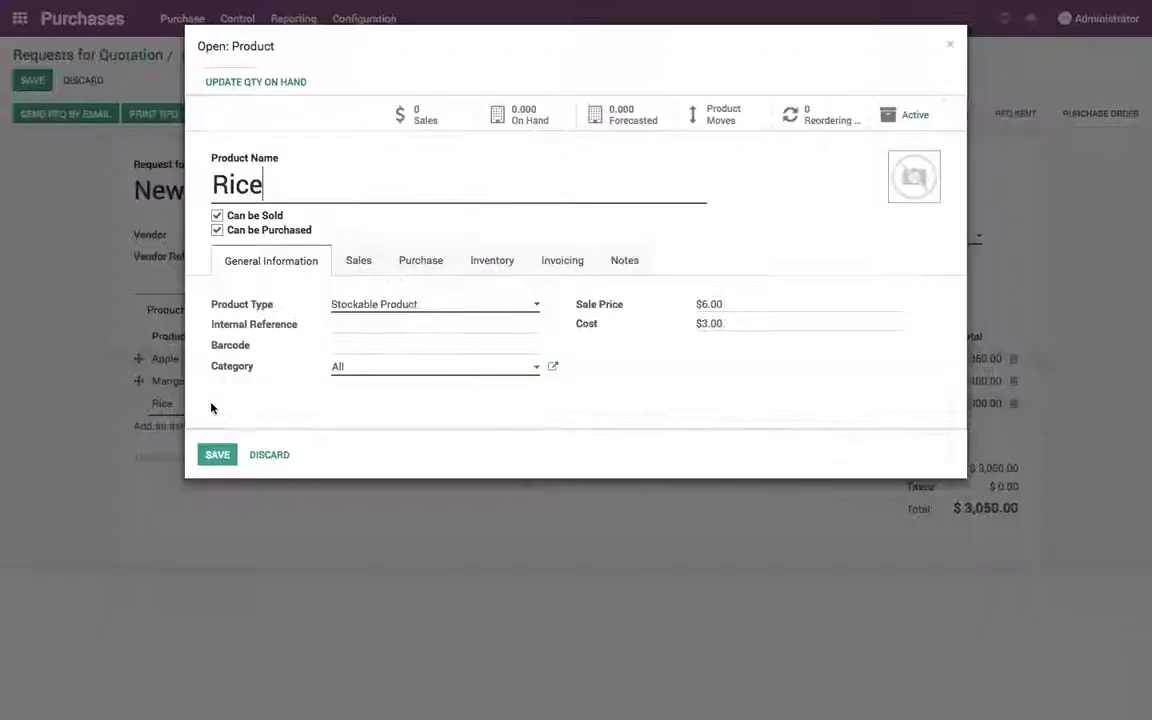
{"action": "left_click", "coordinate": [517, 260]}
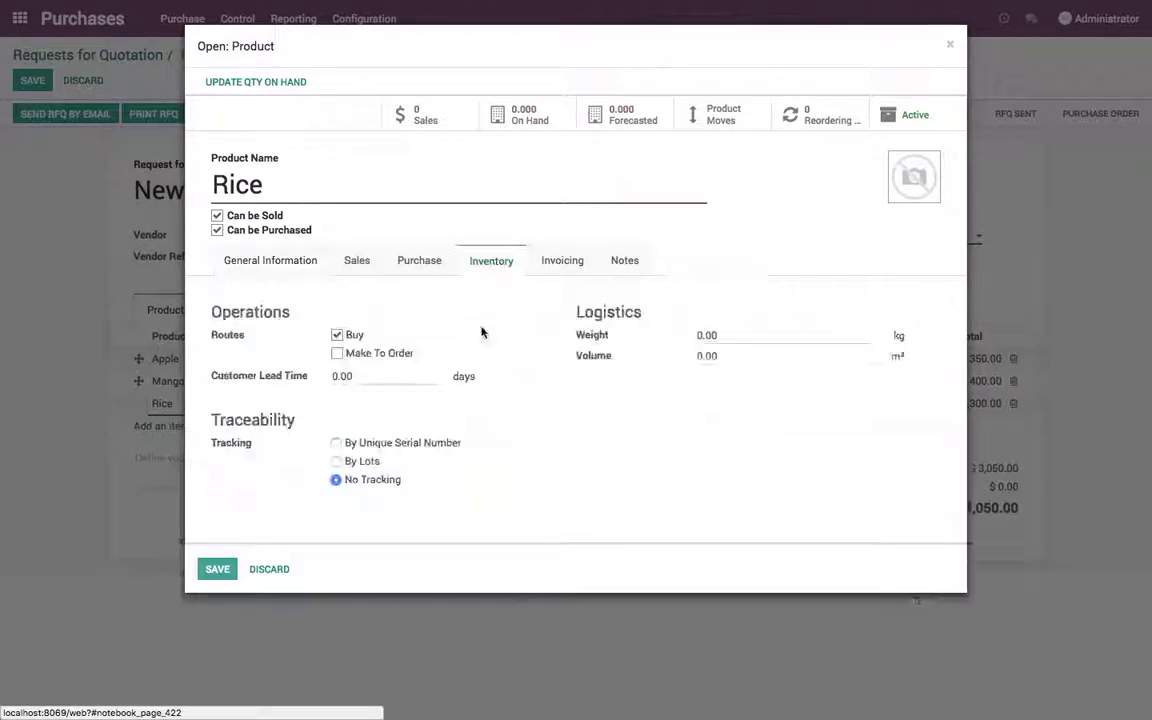
{"action": "left_click", "coordinate": [369, 464]}
{"action": "left_click", "coordinate": [219, 568]}
Step: Set the Mango product's traceability to By Lots, check its cost, and save the product
{"action": "left_click", "coordinate": [177, 389]}
{"action": "left_click", "coordinate": [214, 381]}
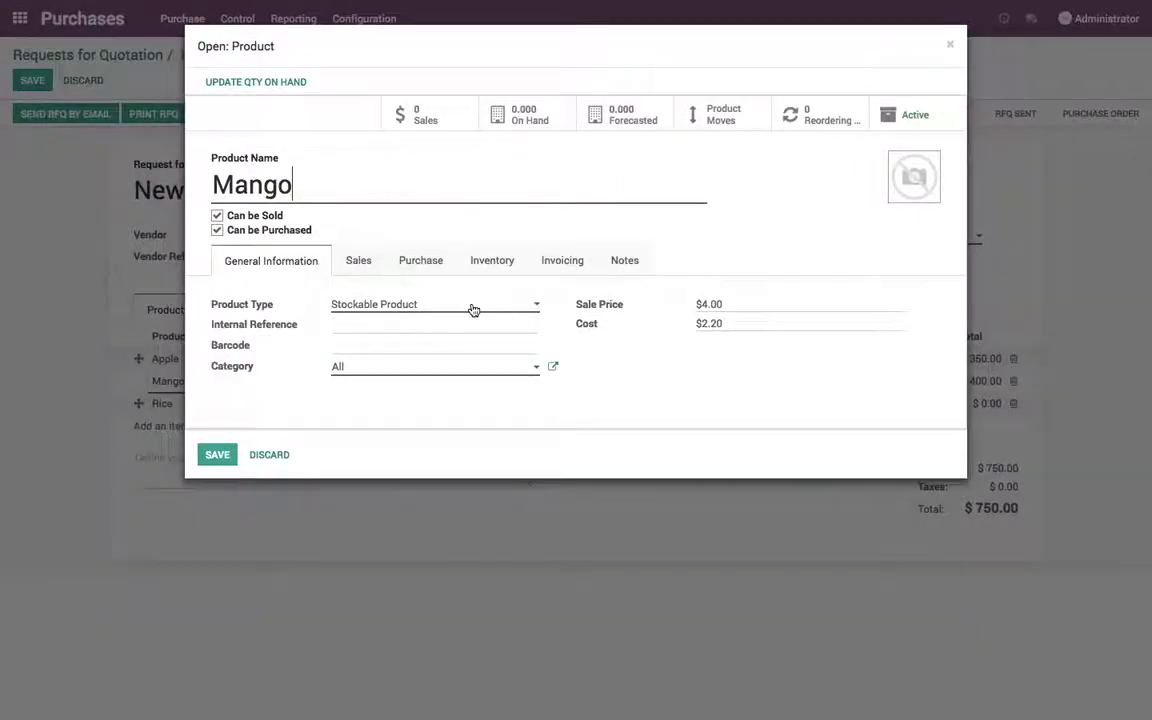
{"action": "left_click", "coordinate": [494, 261]}
{"action": "left_click", "coordinate": [336, 461]}
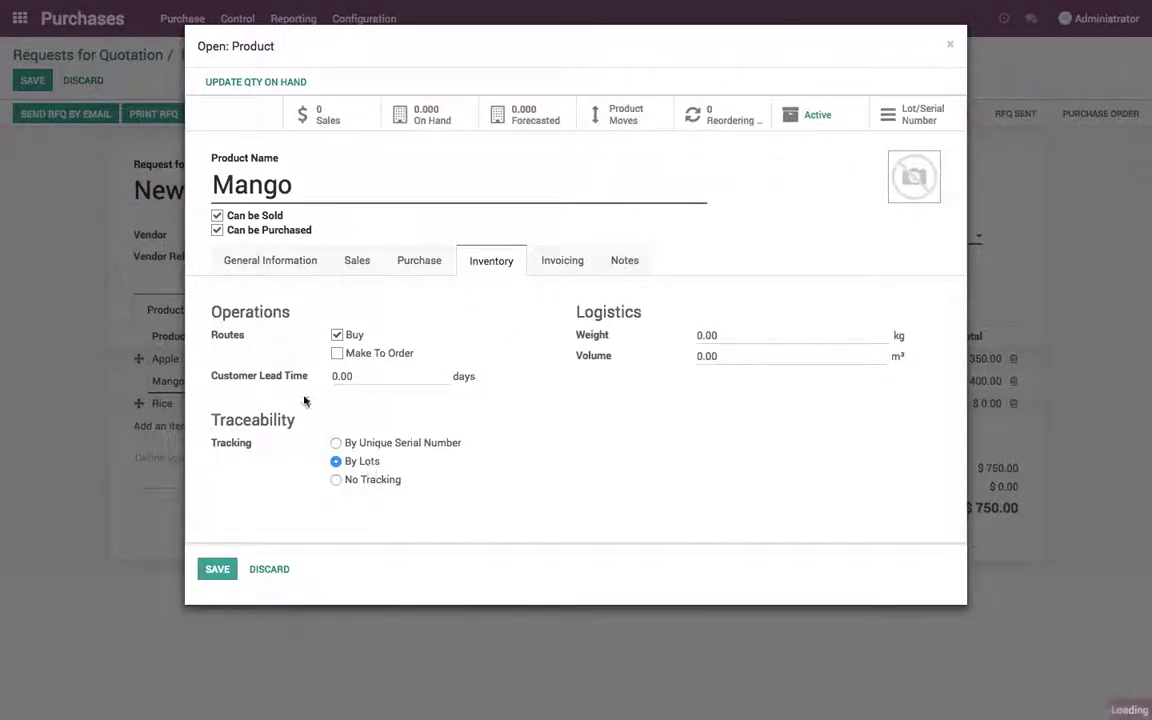
{"action": "left_click", "coordinate": [287, 262]}
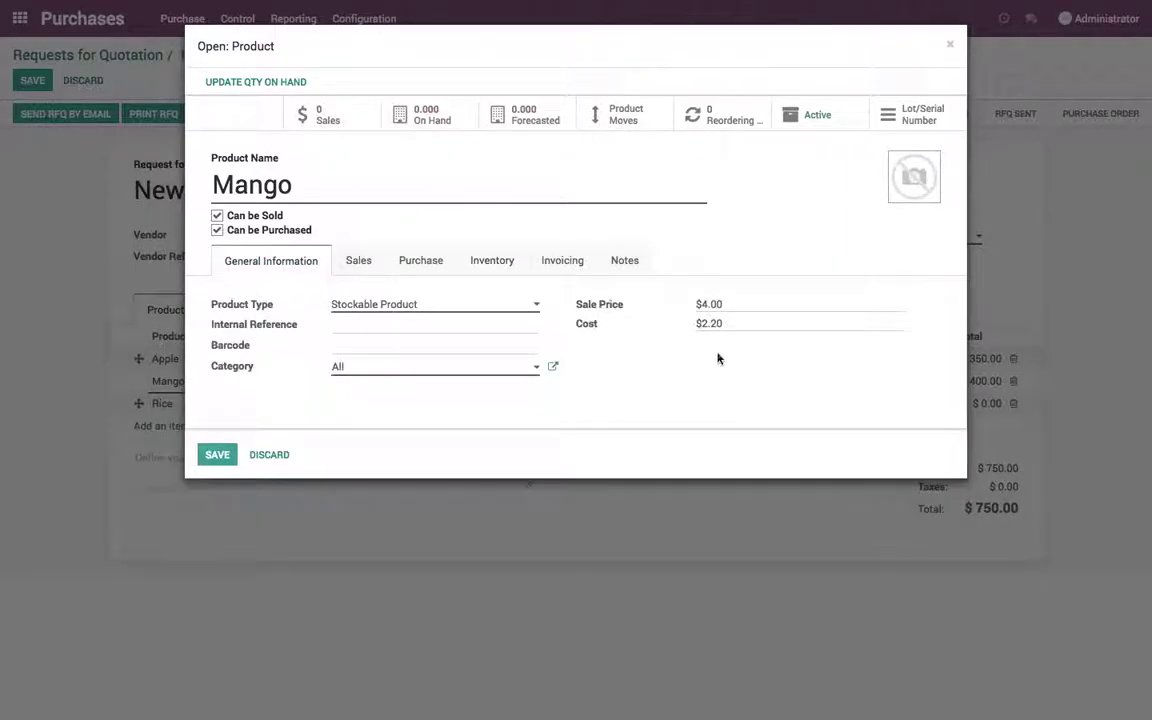
{"action": "left_click", "coordinate": [216, 454]}
Step: Set the Mango line to quantity 100 at unit price 2.20 and the Rice line to quantity 100 at unit price 3
{"action": "left_click", "coordinate": [805, 380]}
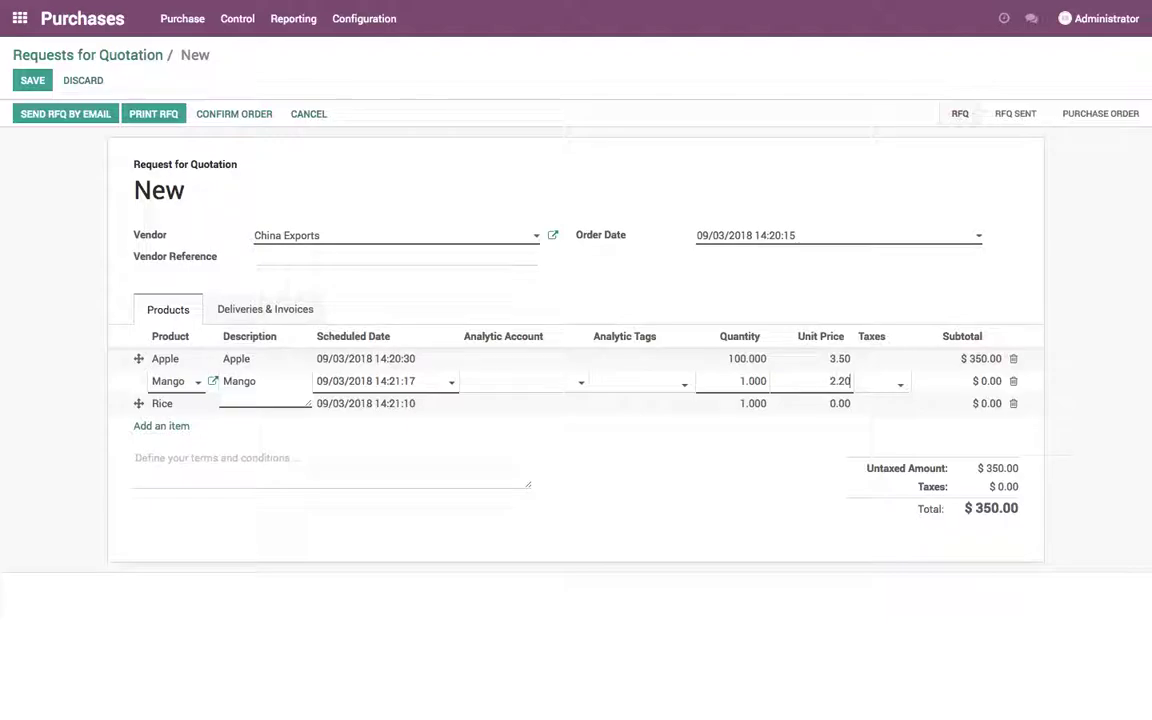
{"action": "left_click", "coordinate": [820, 404]}
{"action": "type", "text": "3"}
{"action": "left_click", "coordinate": [753, 381]}
{"action": "type", "text": "100"}
{"action": "left_click", "coordinate": [741, 406]}
{"action": "type", "text": "1"}
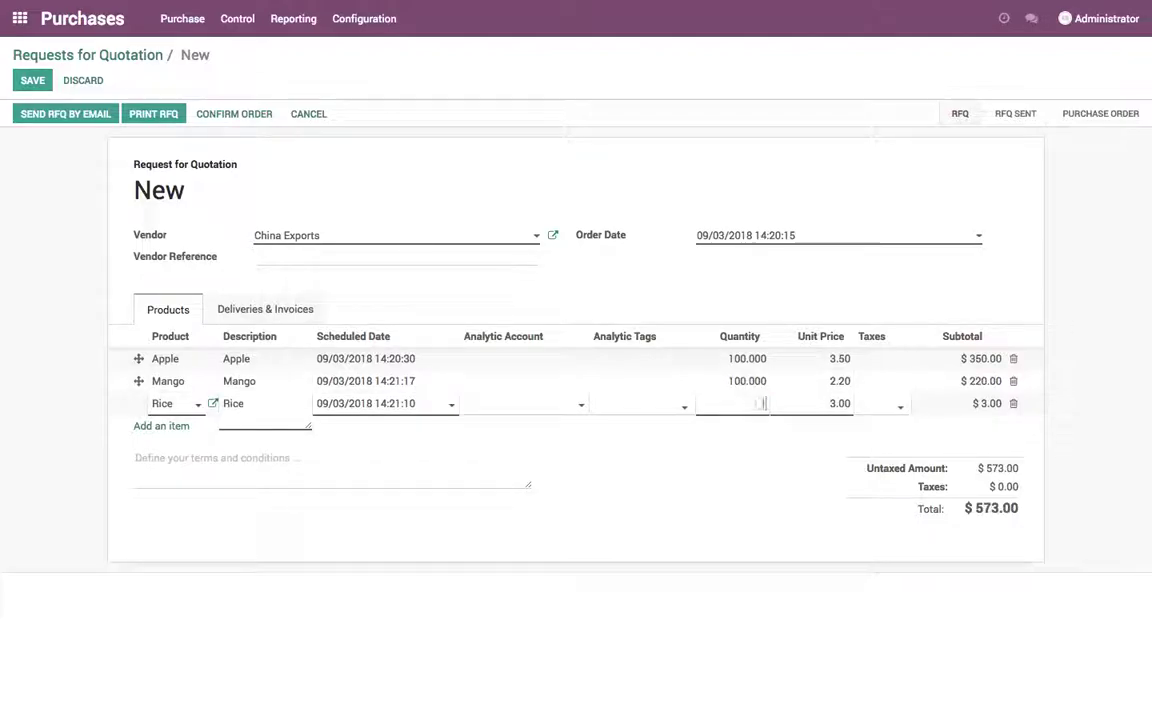
{"action": "type", "text": "00"}
Step: Enter "Bulk purchase form outside country" as the terms and conditions of the request for quotation
{"action": "left_click", "coordinate": [771, 478]}
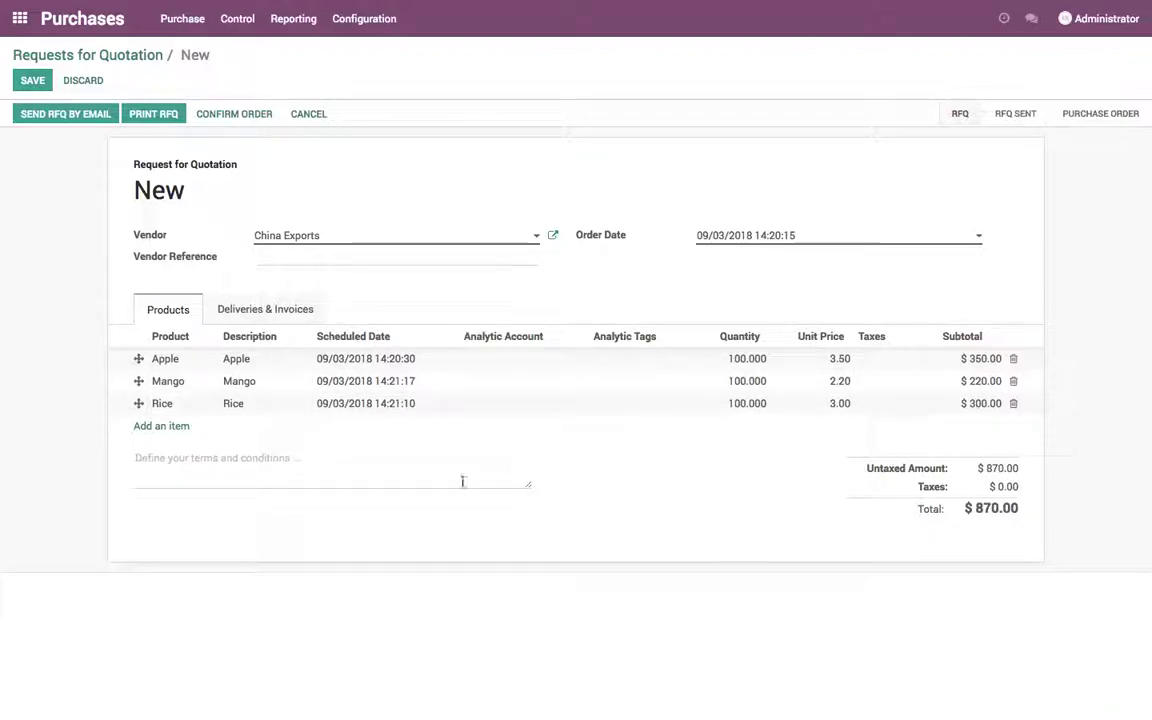
{"action": "type", "text": "B"}
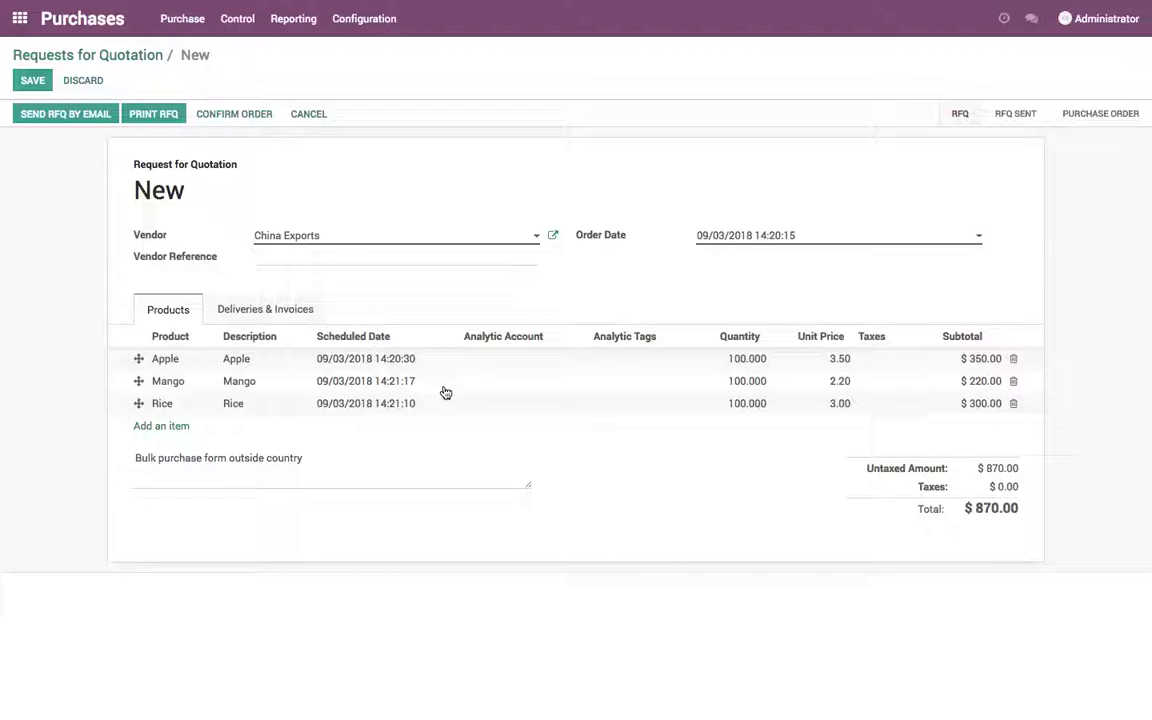
Step: Assign a new analytic account named CONTAINER/001 to the Apple line and copy the account name
{"action": "left_click", "coordinate": [524, 369]}
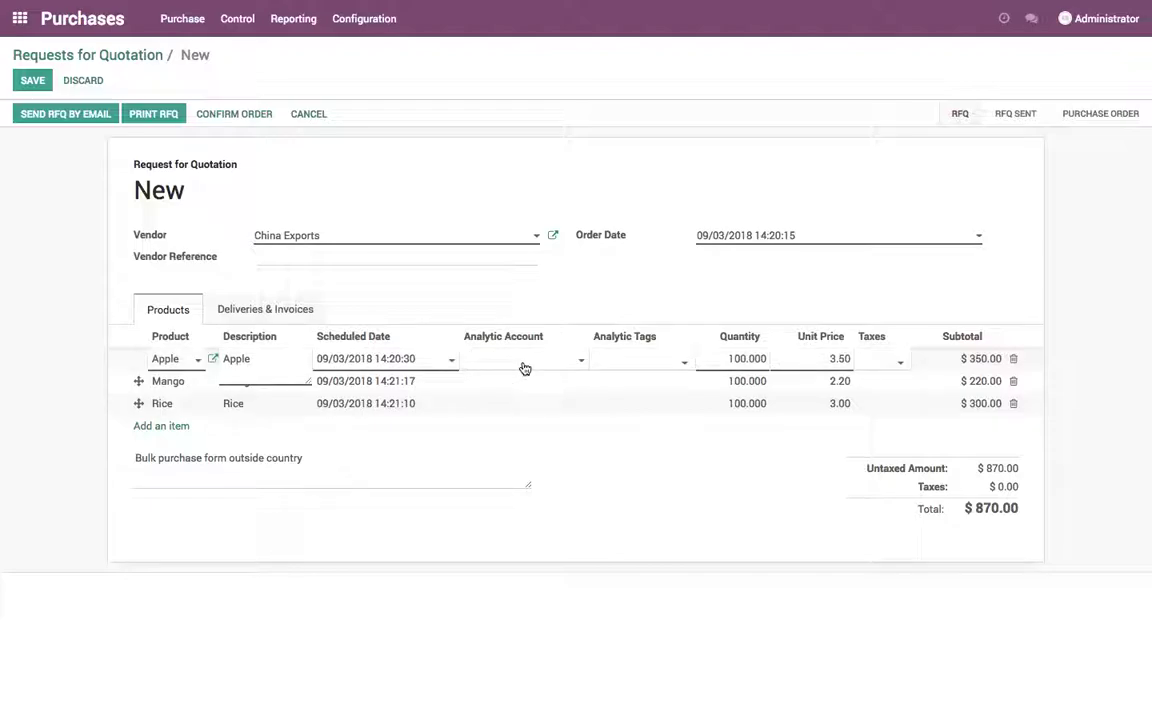
{"action": "type", "text": "CONTA"}
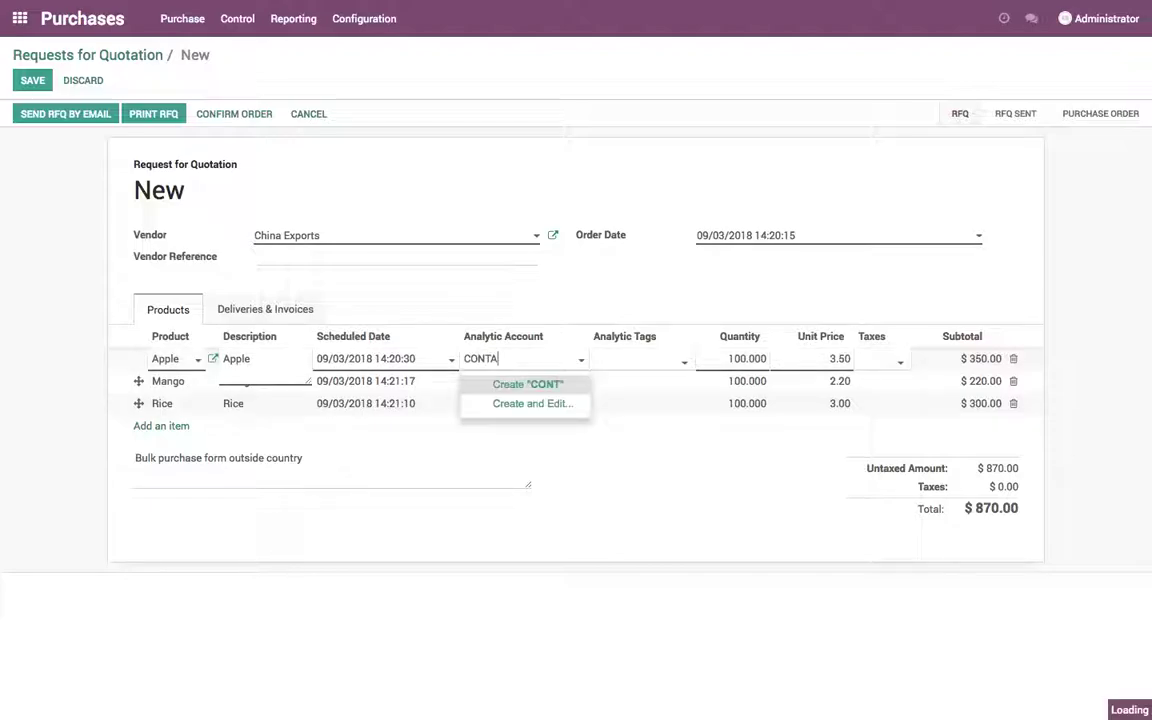
{"action": "type", "text": "INER/001"}
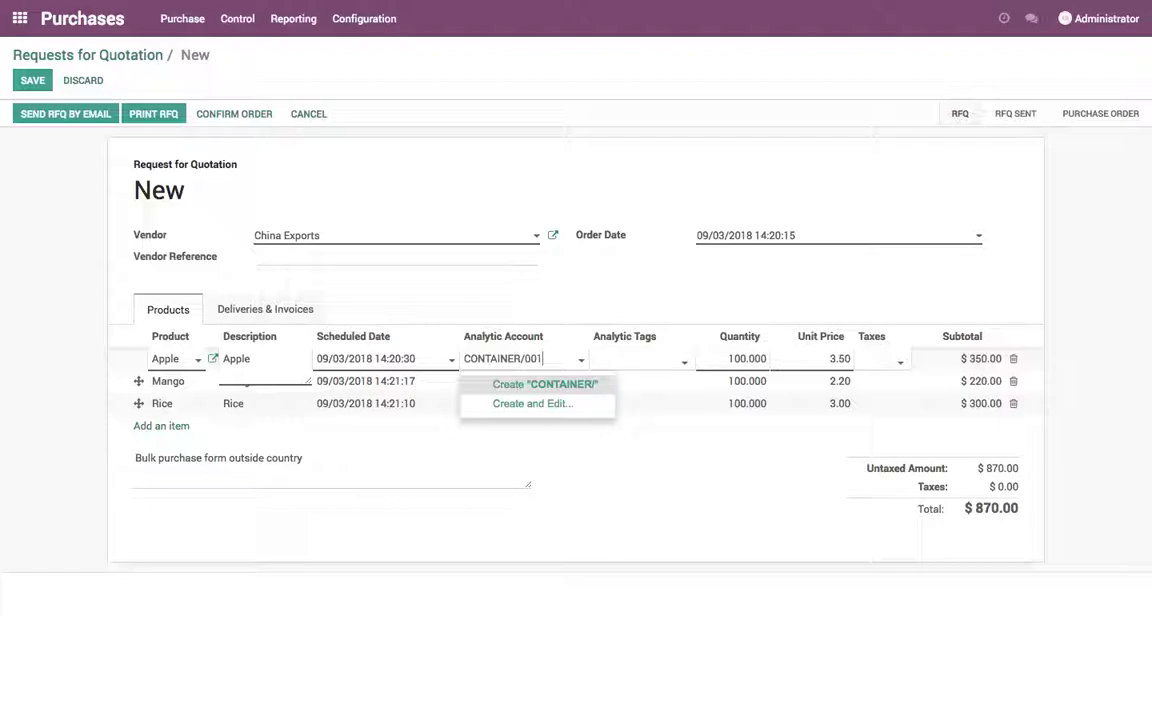
{"action": "key", "text": "ctrl+a"}
{"action": "key", "text": "ctrl+c"}
{"action": "key", "text": "Return"}
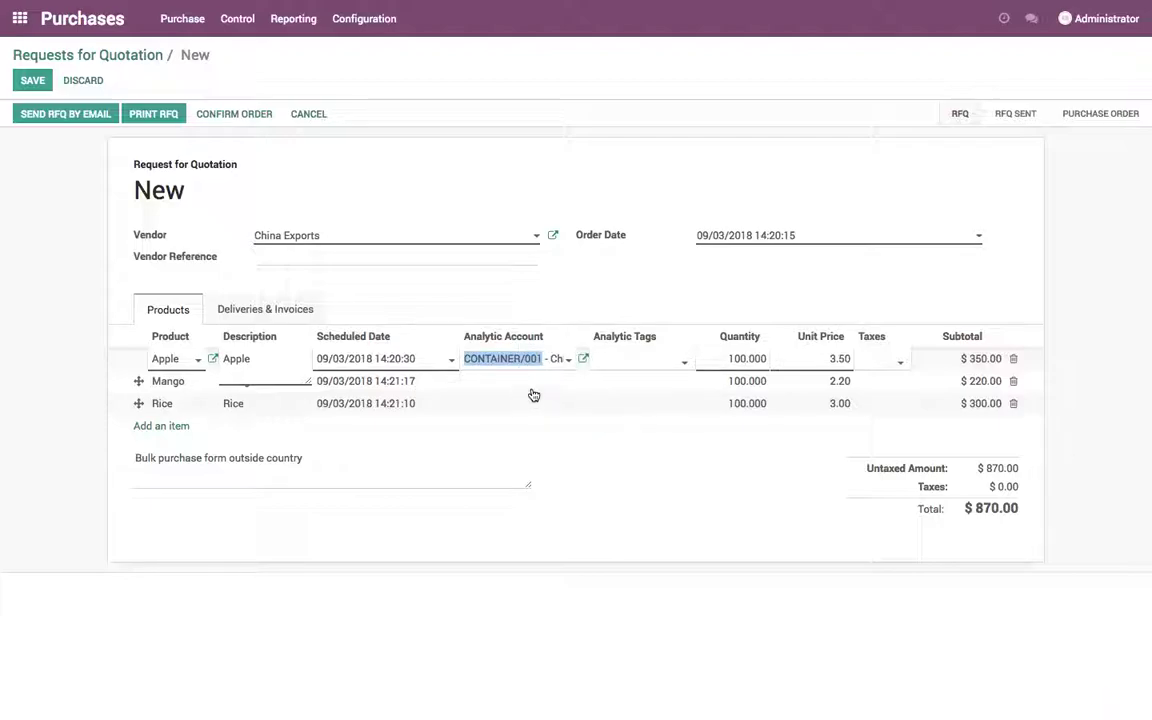
Step: Assign the analytic account CONTAINER/001 - China Exports to the Mango and Rice lines
{"action": "left_click", "coordinate": [533, 390]}
{"action": "key", "text": "ctrl+v"}
{"action": "key", "text": "Return"}
{"action": "left_click", "coordinate": [530, 405]}
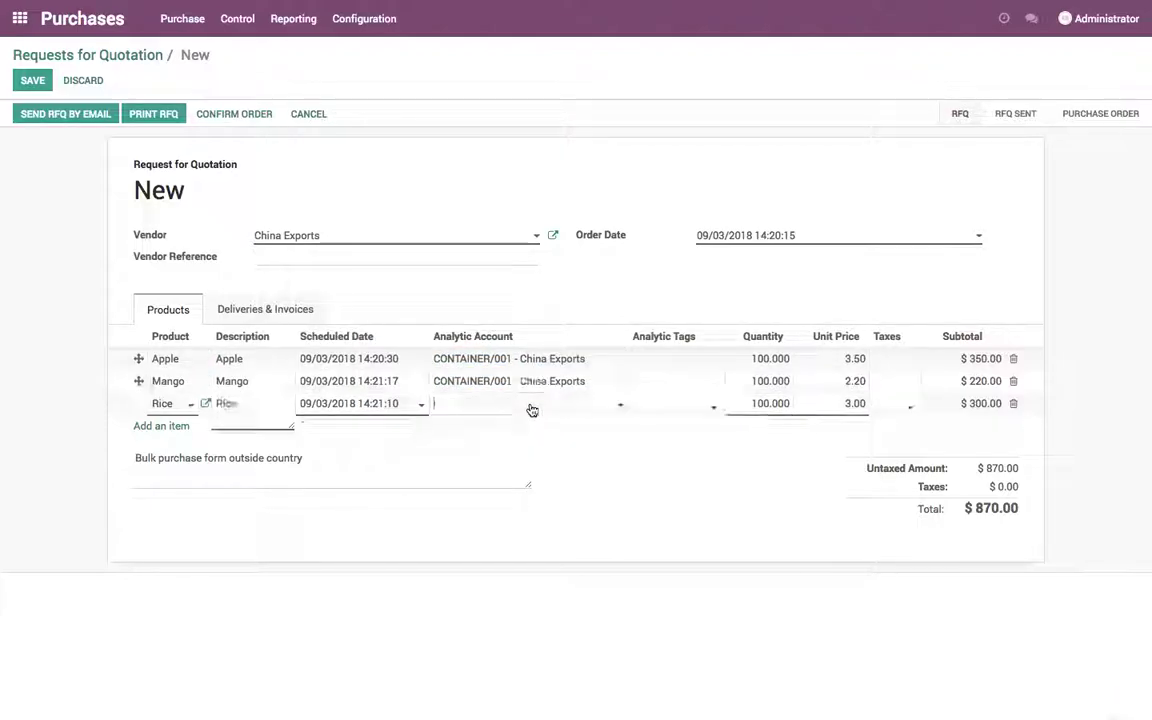
{"action": "left_click", "coordinate": [527, 409]}
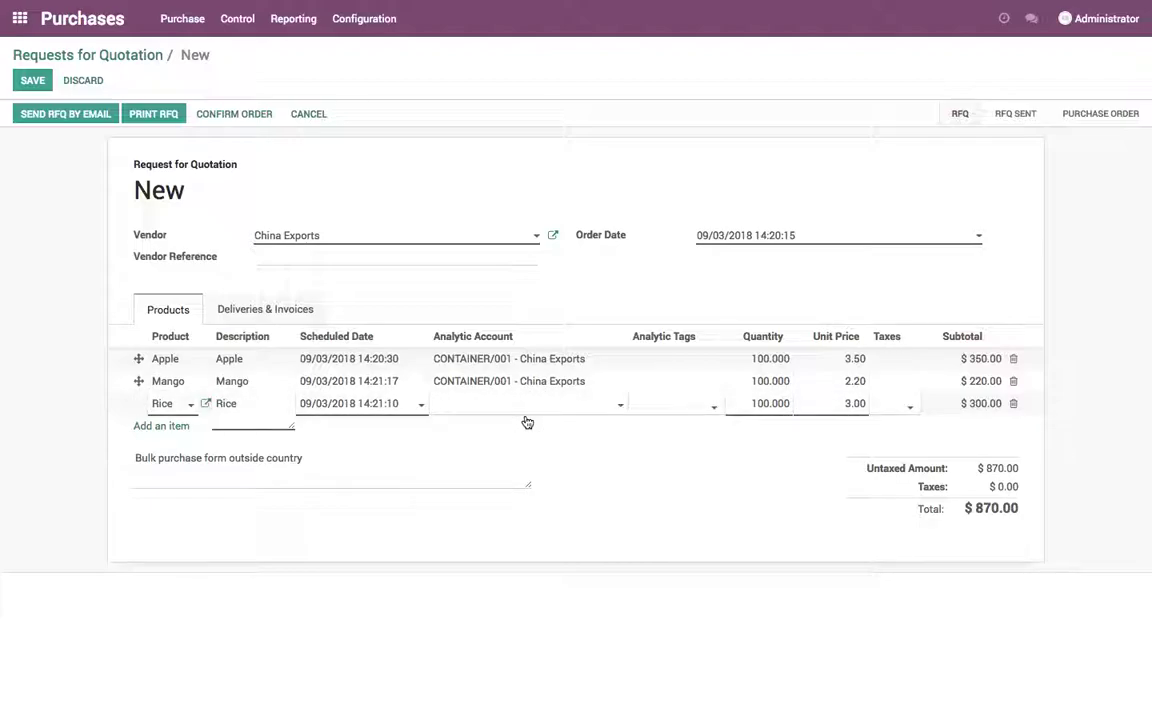
{"action": "left_click", "coordinate": [523, 409]}
{"action": "left_click", "coordinate": [527, 409]}
{"action": "left_click", "coordinate": [517, 429]}
{"action": "left_click", "coordinate": [669, 478]}
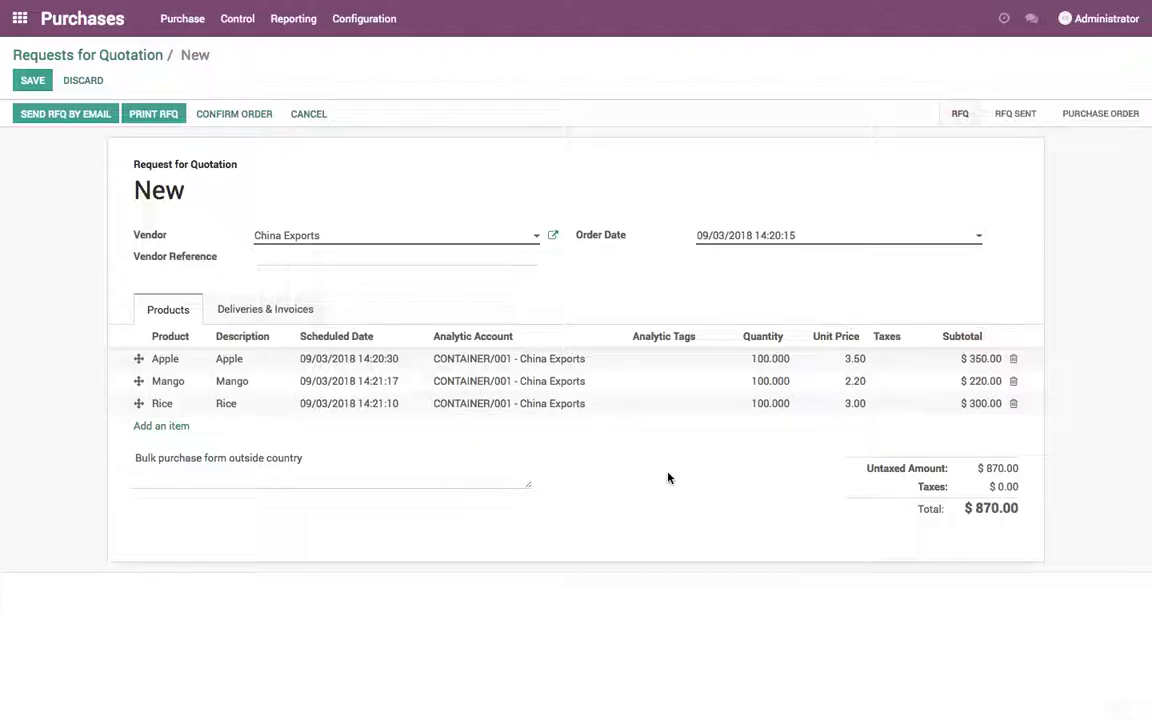
Step: Save the request for quotation and confirm it as a purchase order
{"action": "left_click", "coordinate": [34, 82]}
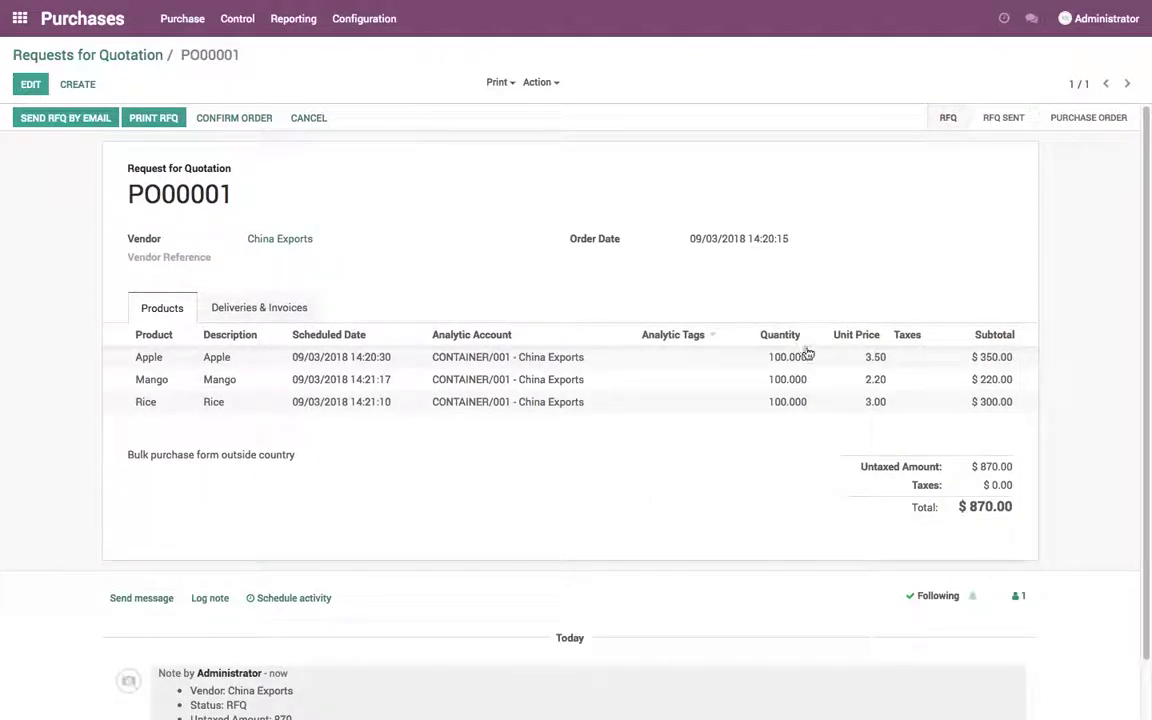
{"action": "left_click", "coordinate": [240, 119]}
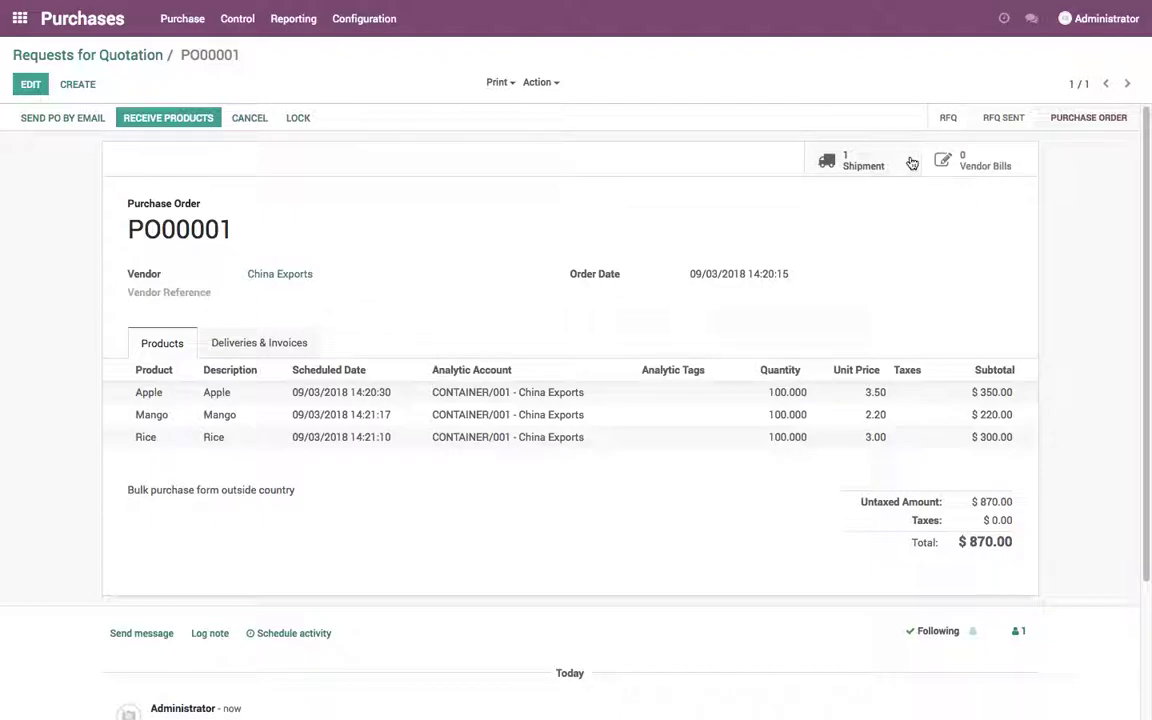
Step: Open the purchase order's receipt for editing and record 100 Apple units as done under lot CONTAINER/001
{"action": "left_click", "coordinate": [205, 122]}
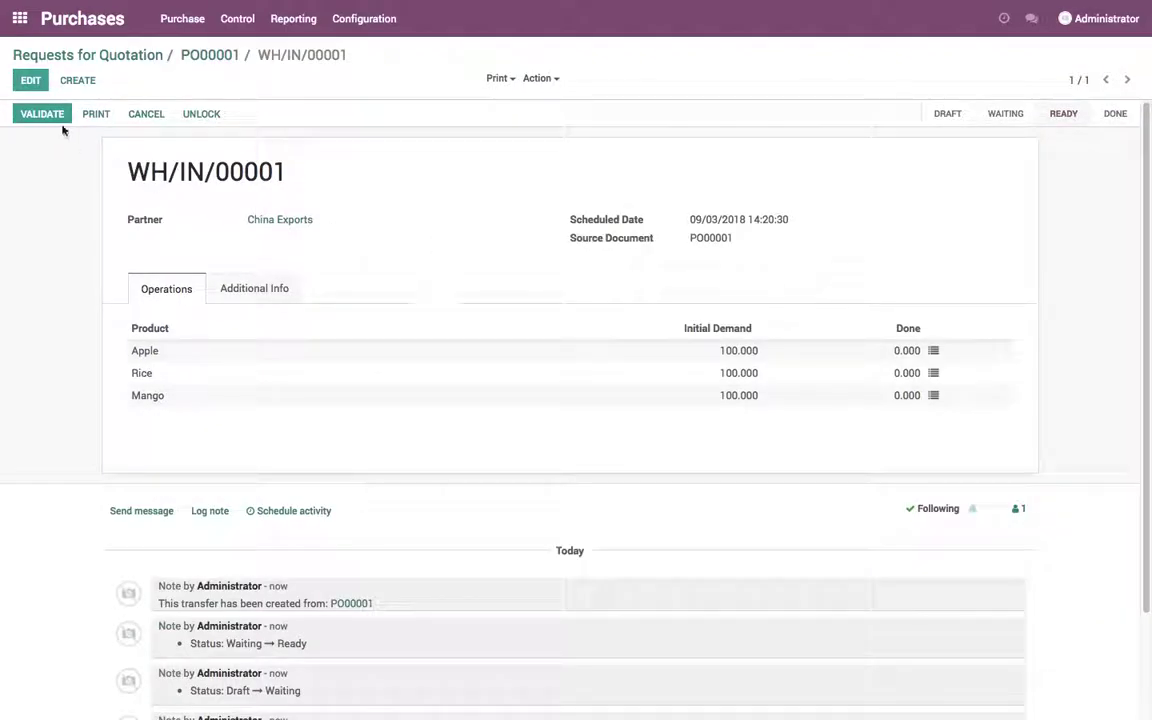
{"action": "left_click", "coordinate": [31, 80]}
{"action": "left_click", "coordinate": [919, 356]}
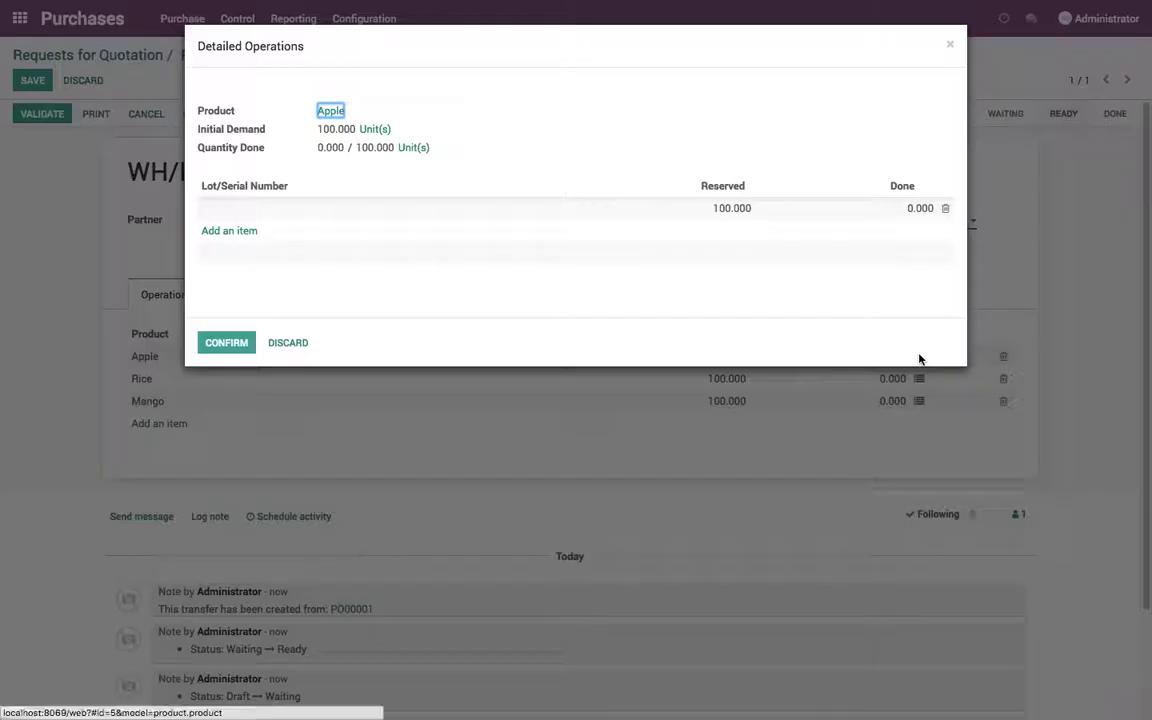
{"action": "left_click", "coordinate": [360, 208]}
{"action": "type", "text": "CONTAINER/001"}
{"action": "left_click", "coordinate": [828, 208]}
{"action": "type", "text": "1"}
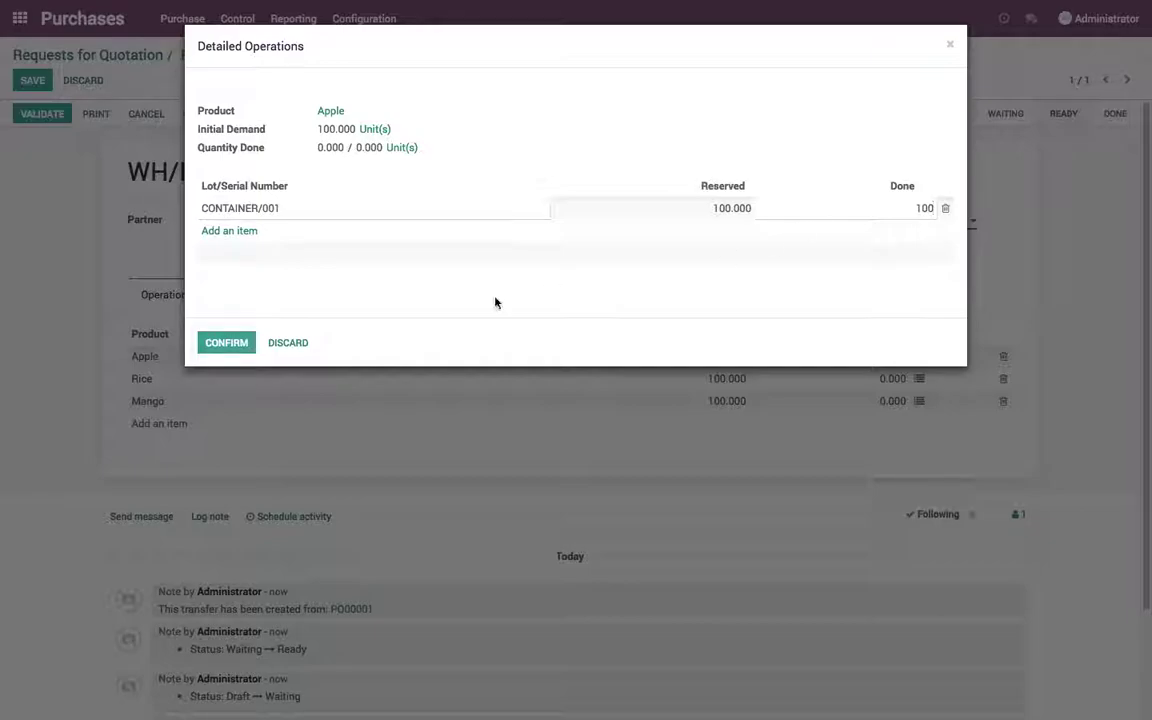
{"action": "left_click", "coordinate": [237, 342]}
Step: Record 100 Rice units as done under lot CONTAINER/001 in the receipt's detailed operations
{"action": "left_click", "coordinate": [927, 383]}
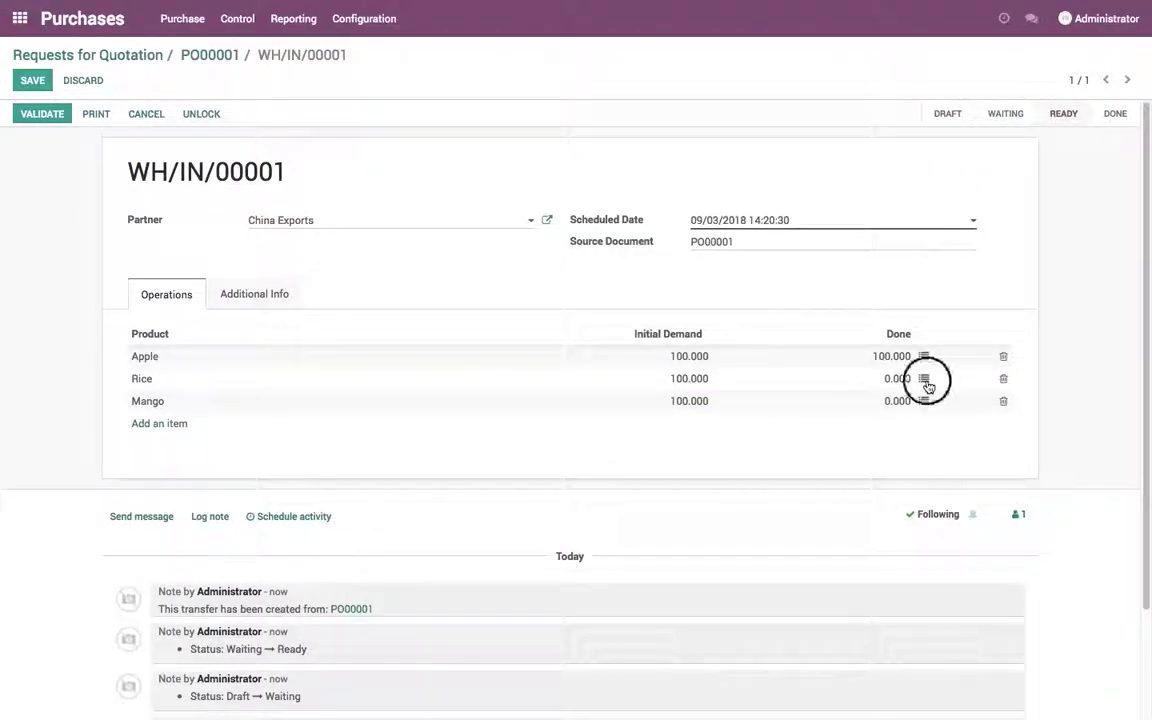
{"action": "left_click", "coordinate": [409, 215]}
{"action": "type", "text": "CONTAINER/001"}
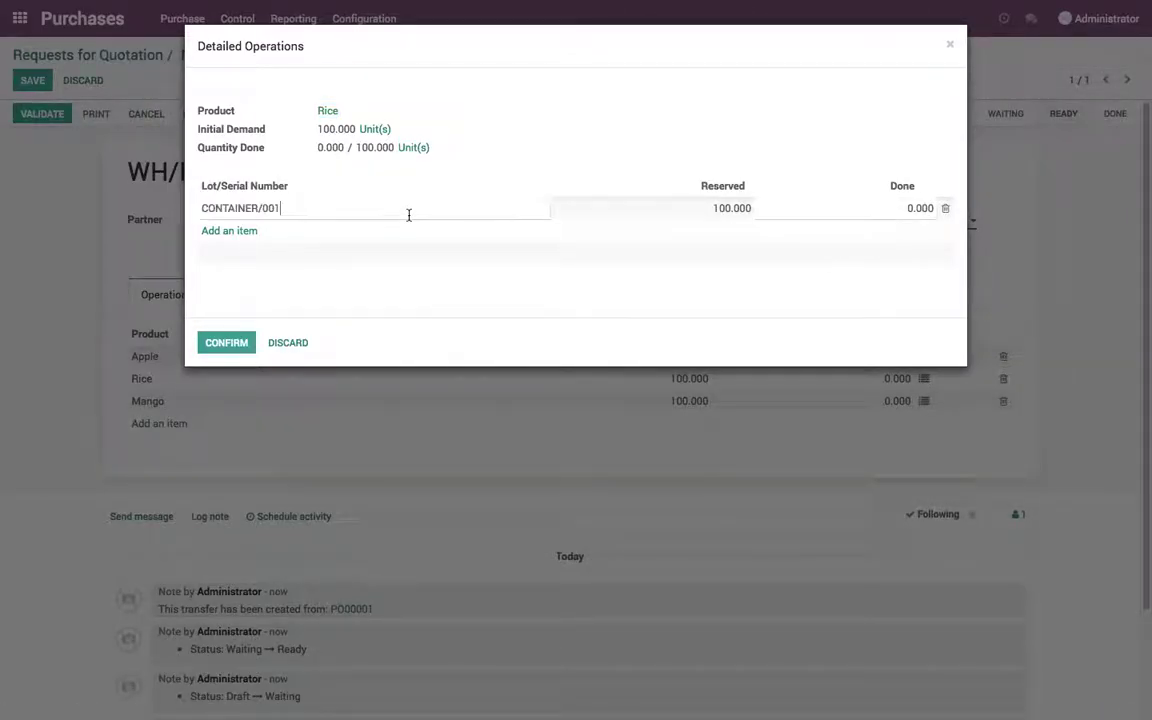
{"action": "left_click", "coordinate": [835, 211]}
{"action": "left_click", "coordinate": [226, 342]}
Step: Record 100 Mango units as done under lot CONTAINER/001 in the receipt's detailed operations
{"action": "left_click", "coordinate": [925, 401]}
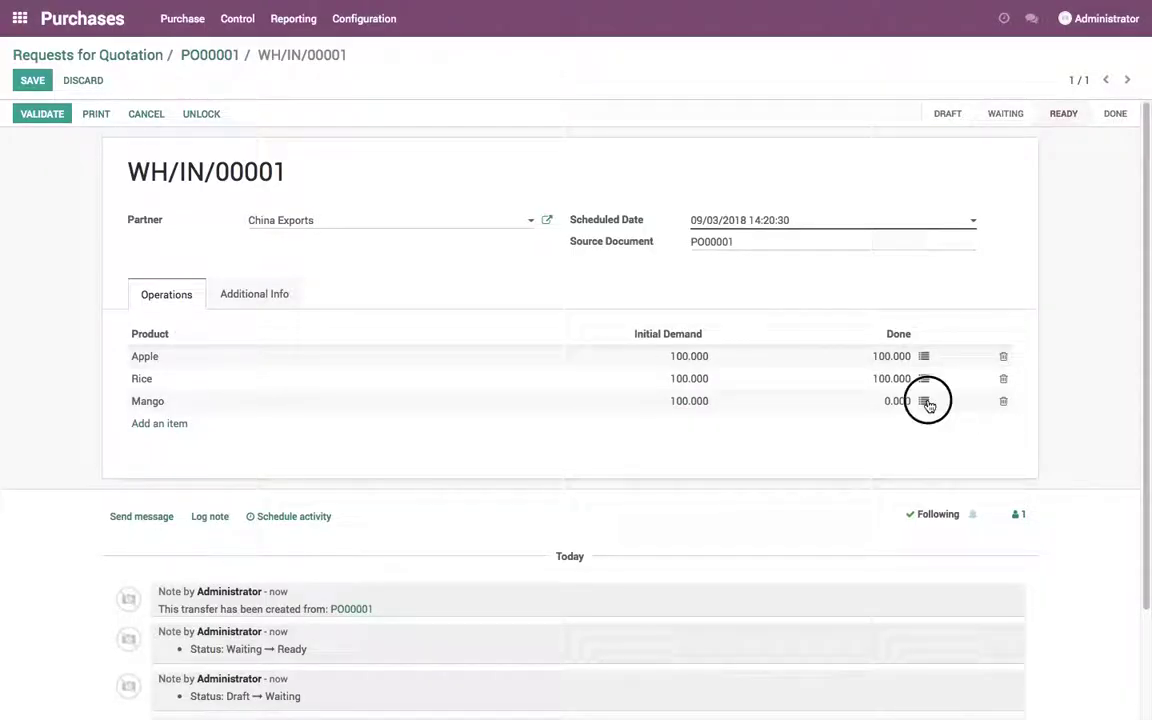
{"action": "left_click", "coordinate": [375, 208]}
{"action": "type", "text": "CONTAINER/001"}
{"action": "left_click", "coordinate": [915, 208]}
{"action": "type", "text": "1"}
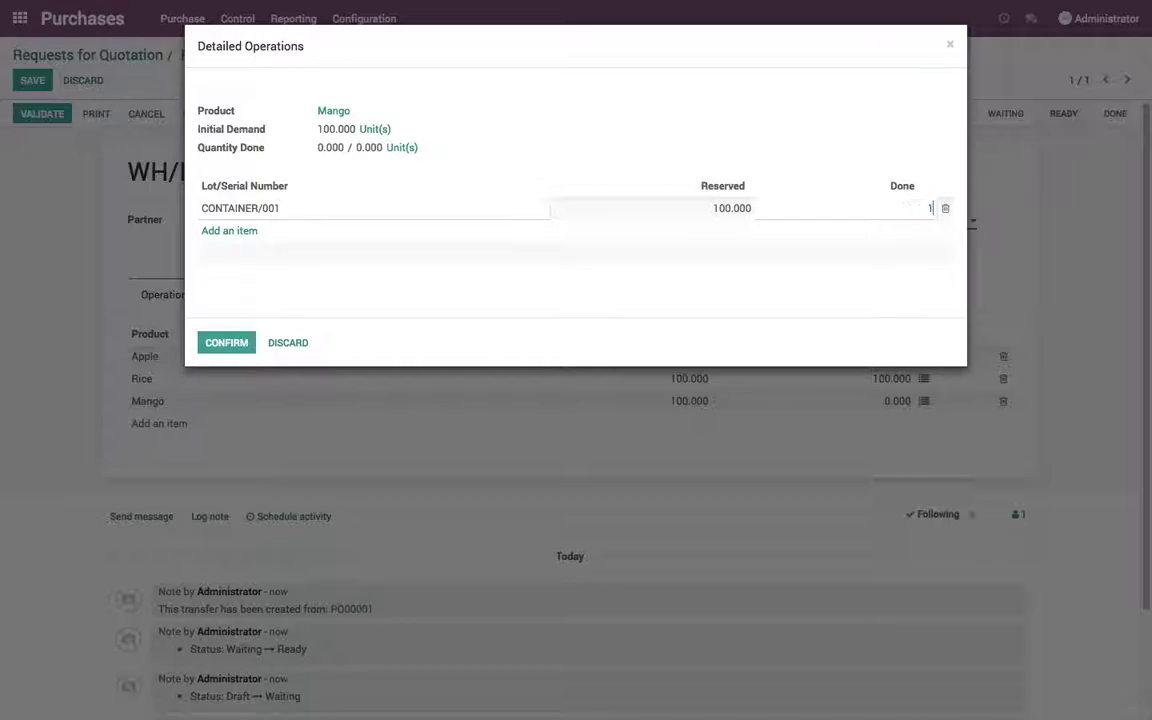
{"action": "type", "text": "00"}
{"action": "left_click", "coordinate": [770, 266]}
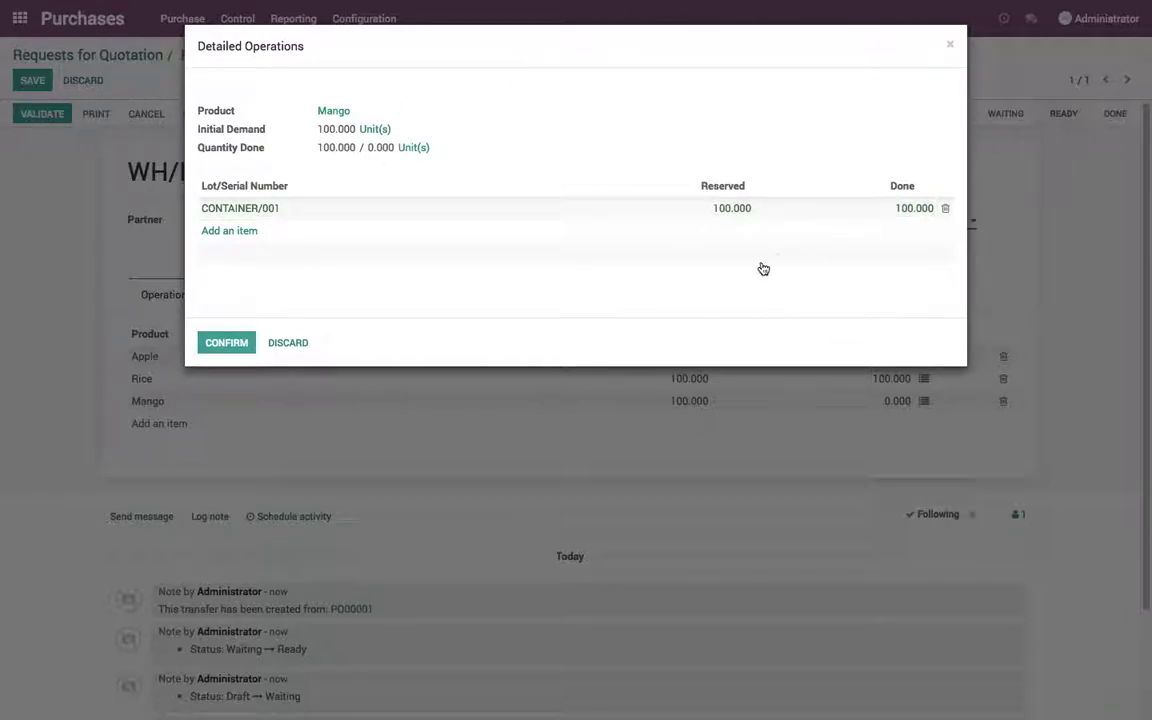
{"action": "left_click", "coordinate": [220, 350]}
Step: Validate and save the receipt, and return to purchase order PO00001
{"action": "left_click", "coordinate": [48, 116]}
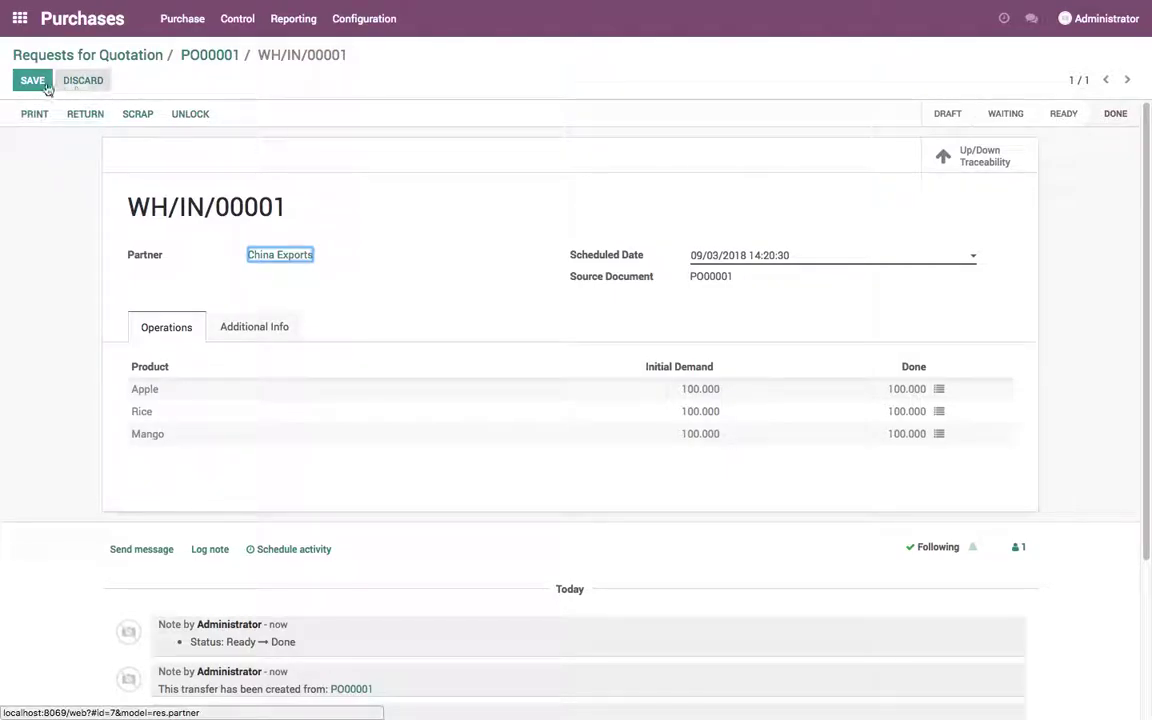
{"action": "left_click", "coordinate": [40, 84]}
{"action": "left_click", "coordinate": [210, 55]}
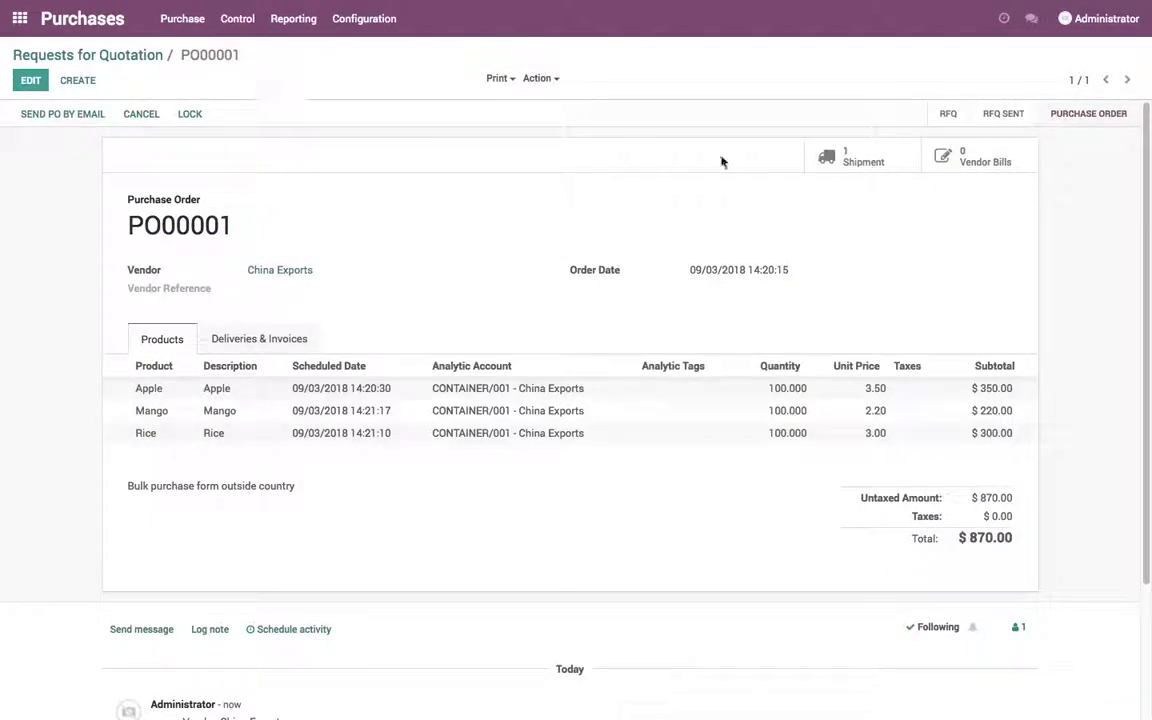
Step: Create a vendor bill from the purchase order, save it and validate it
{"action": "left_click", "coordinate": [974, 170]}
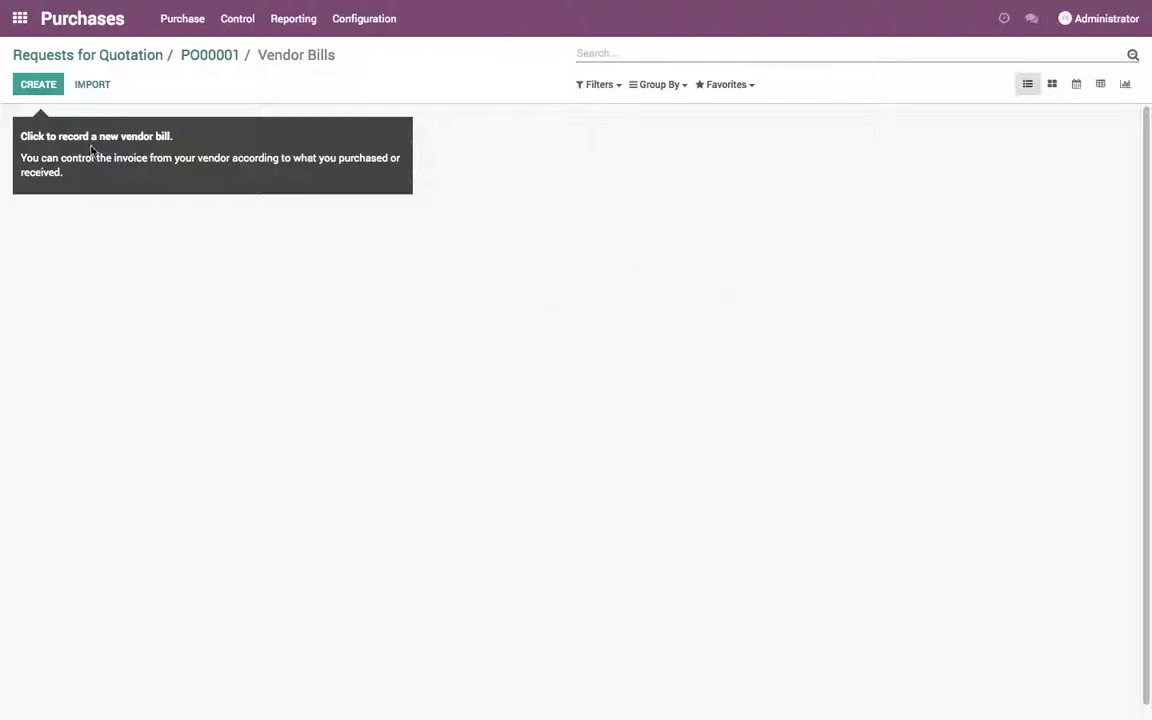
{"action": "left_click", "coordinate": [44, 85]}
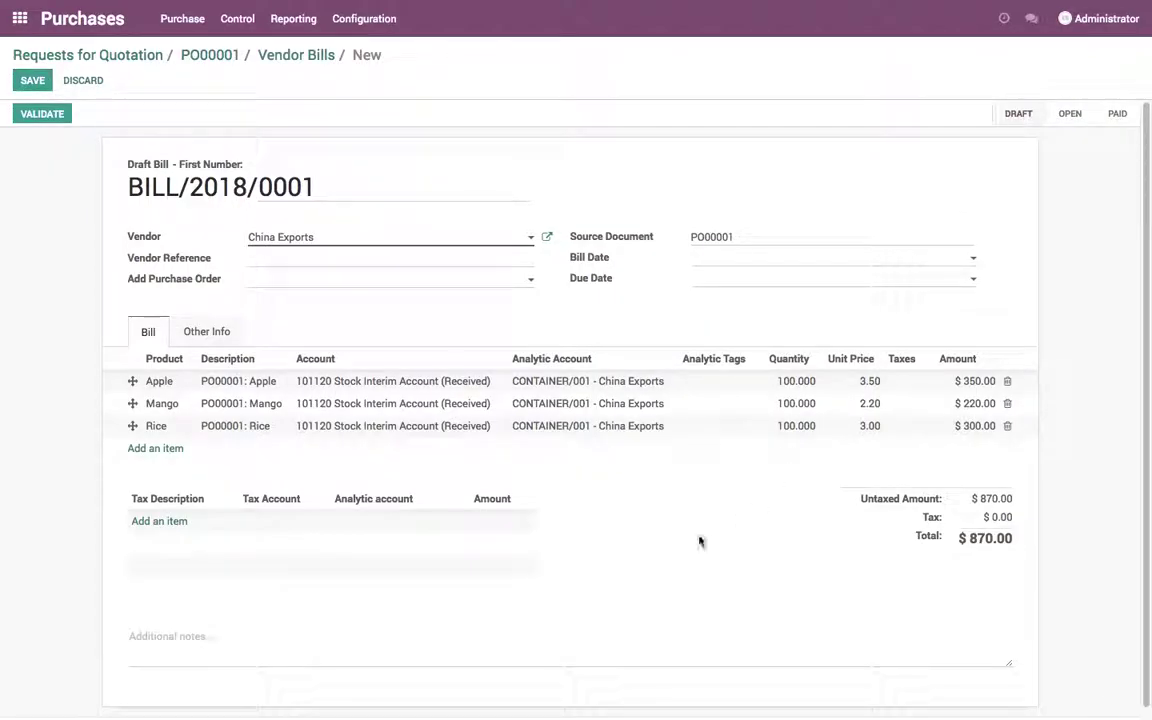
{"action": "left_click", "coordinate": [42, 82]}
{"action": "left_click", "coordinate": [48, 117]}
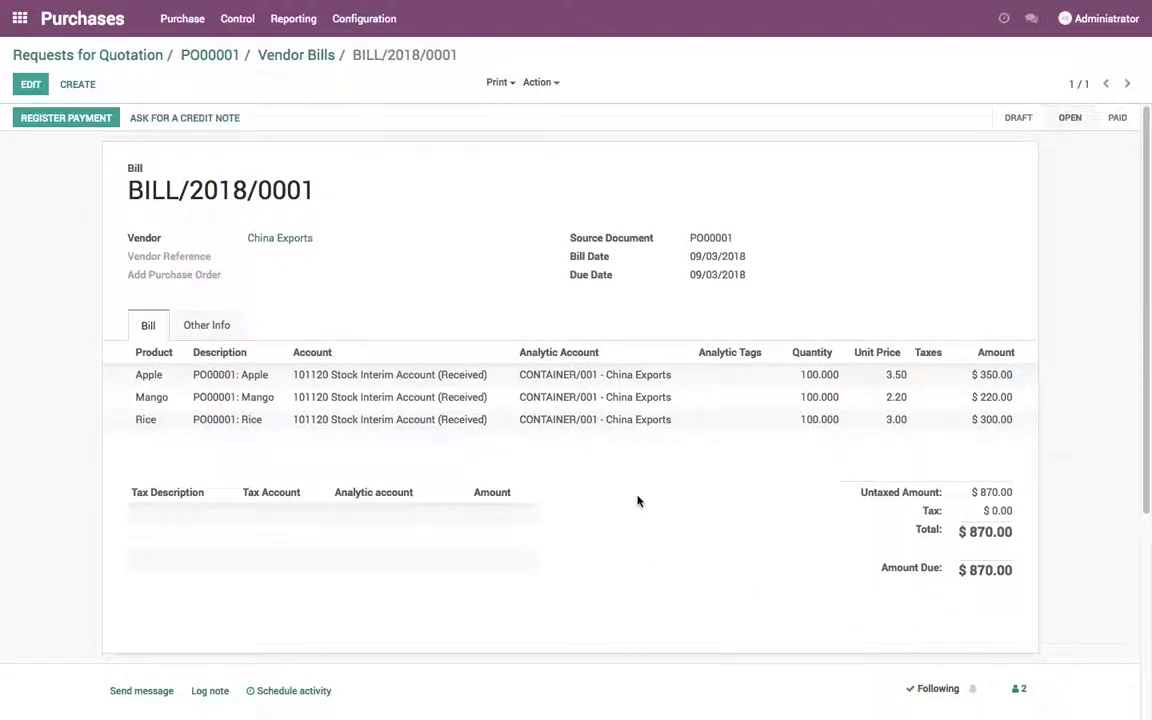
{"action": "left_click", "coordinate": [141, 60]}
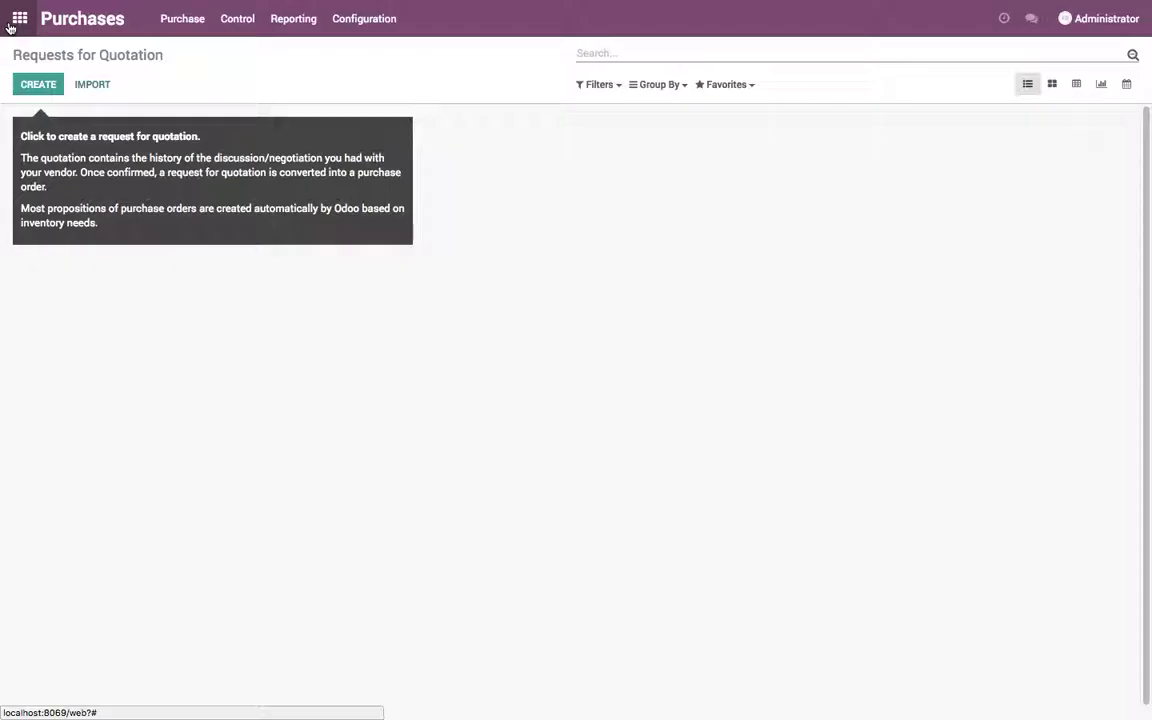
{"action": "left_click", "coordinate": [19, 18]}
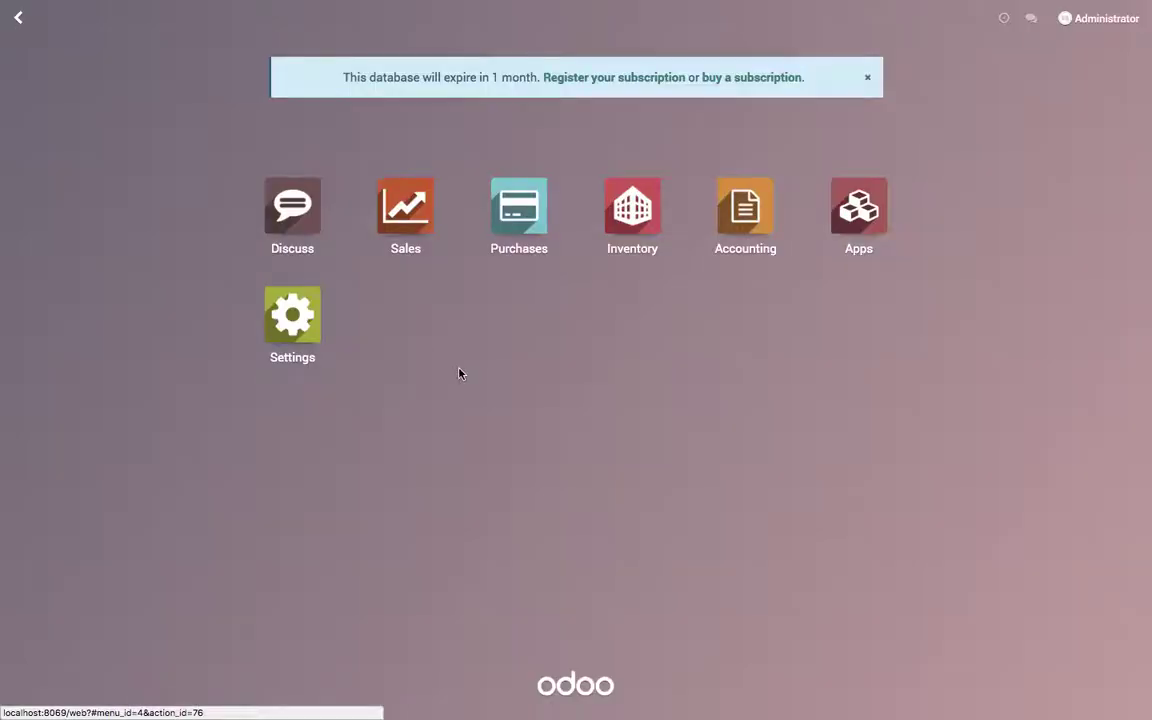
{"action": "left_click", "coordinate": [422, 233]}
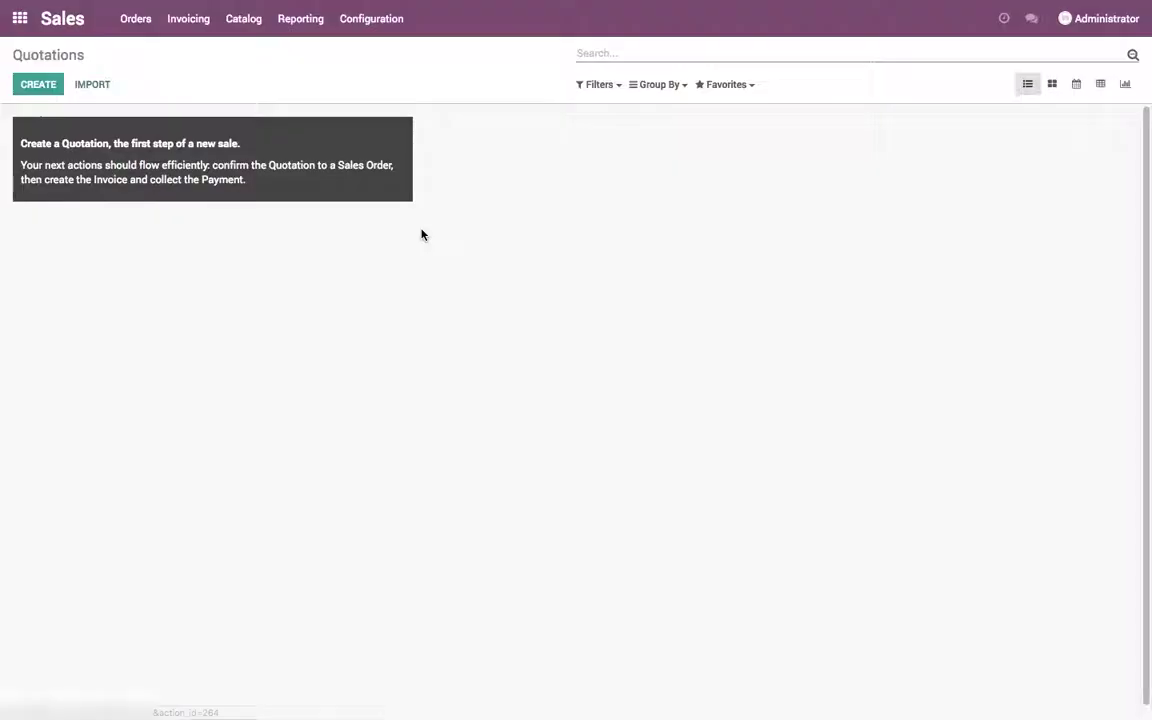
{"action": "left_click", "coordinate": [38, 84]}
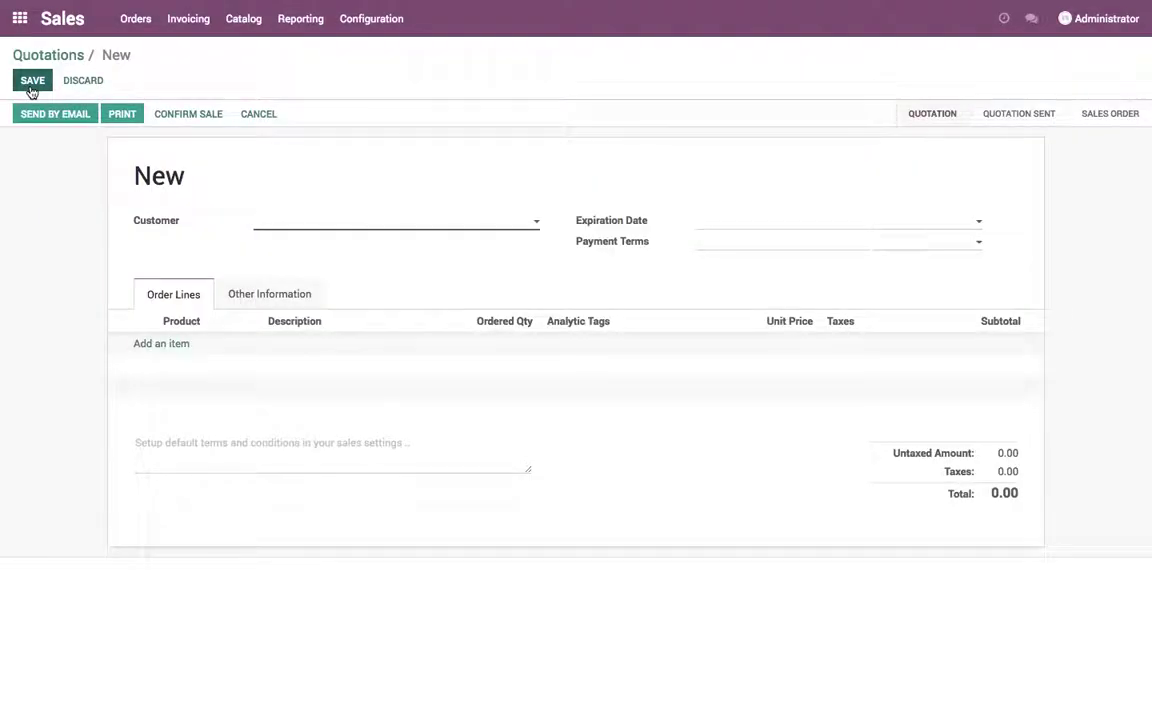
Step: Open the Analytic Entries report in Accounting and examine the quantity and amount for CONTAINER/001 - China Exports
{"action": "left_click", "coordinate": [19, 18]}
{"action": "left_click", "coordinate": [704, 292]}
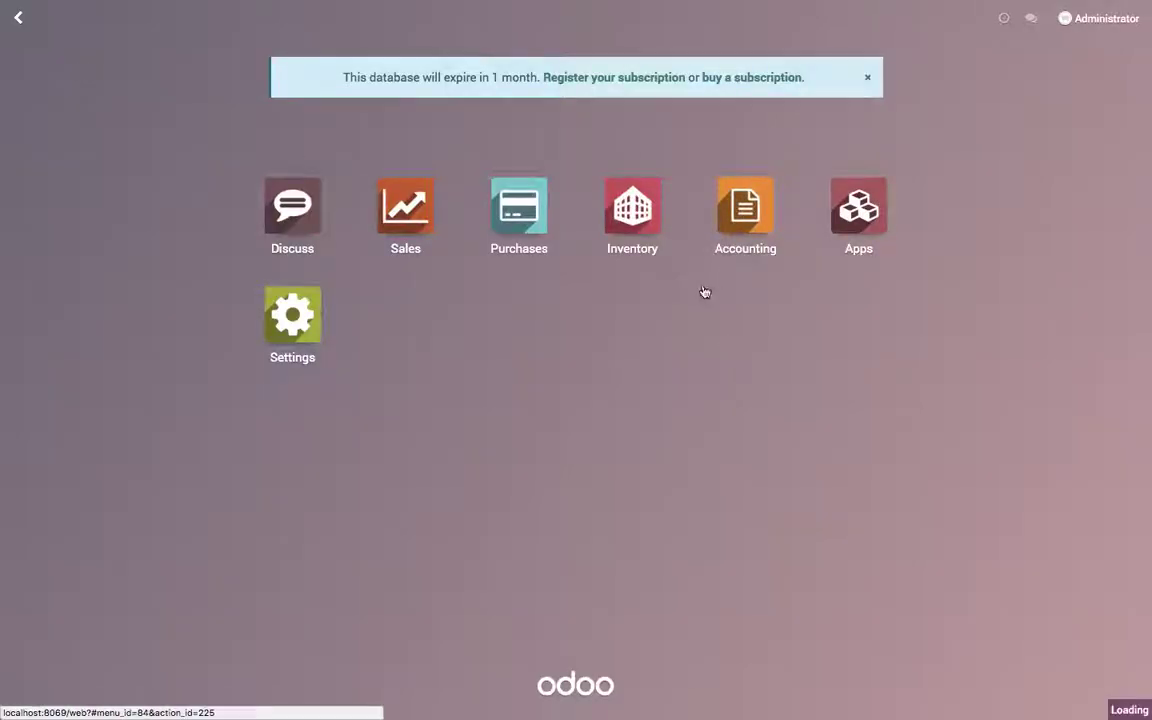
{"action": "left_click", "coordinate": [415, 18]}
{"action": "left_click", "coordinate": [464, 392]}
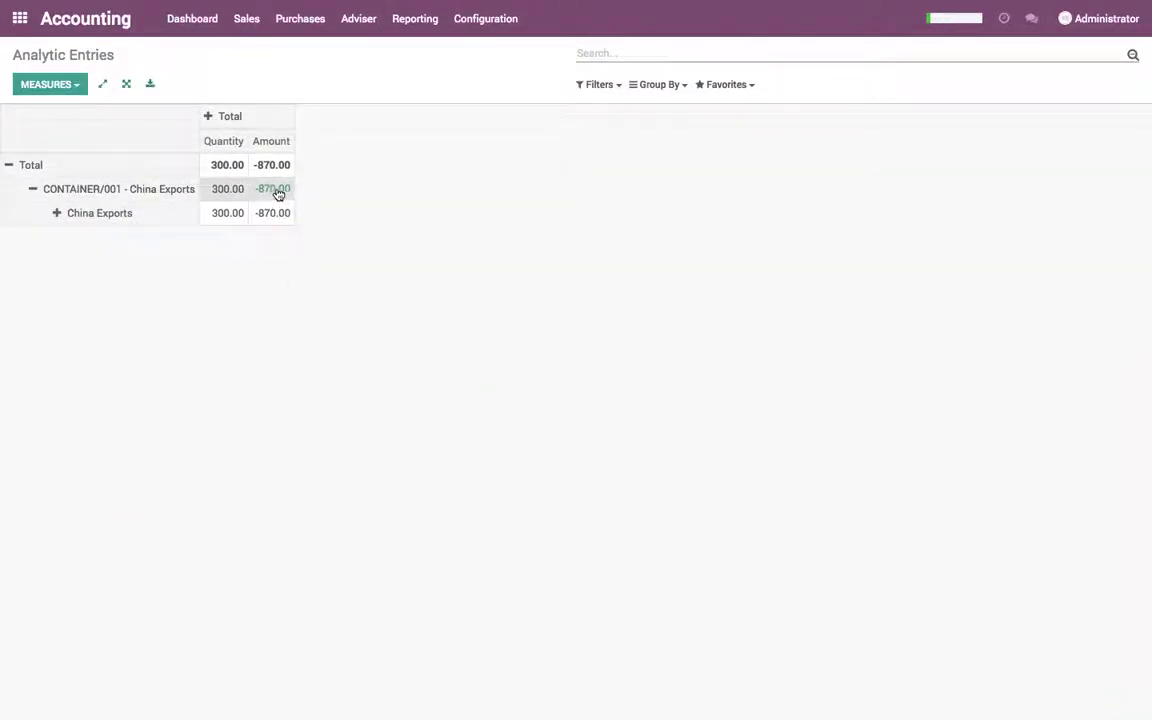
Step: Switch to Sales and create a new quotation for the customer Big Mango Trading Co
{"action": "left_click", "coordinate": [19, 19]}
{"action": "left_click", "coordinate": [418, 220]}
{"action": "left_click", "coordinate": [36, 82]}
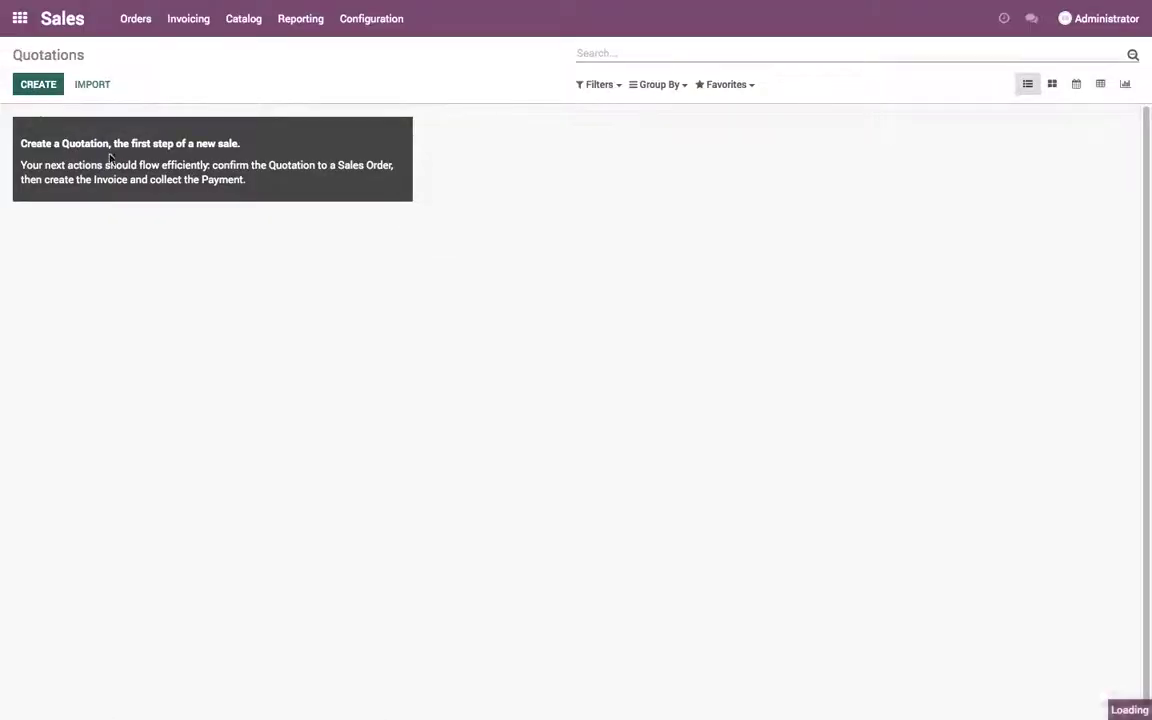
{"action": "left_click", "coordinate": [318, 228]}
{"action": "left_click", "coordinate": [314, 246]}
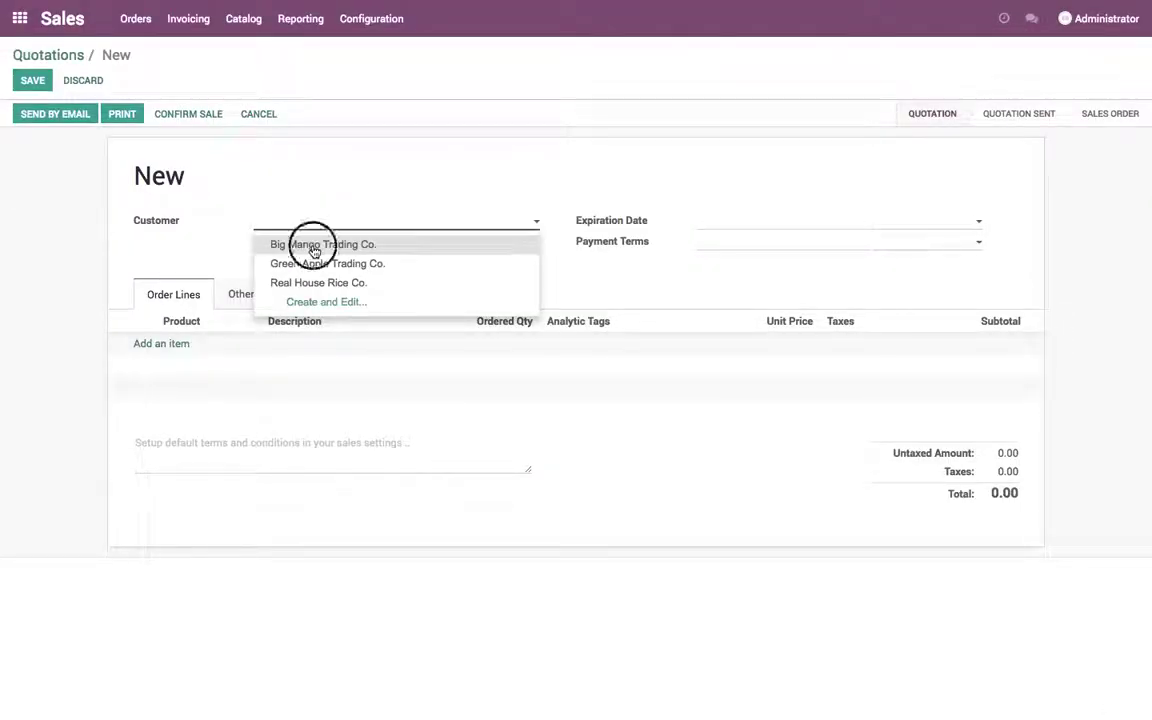
Step: Add an order line for the product Mango with an ordered quantity of 100
{"action": "left_click", "coordinate": [185, 343]}
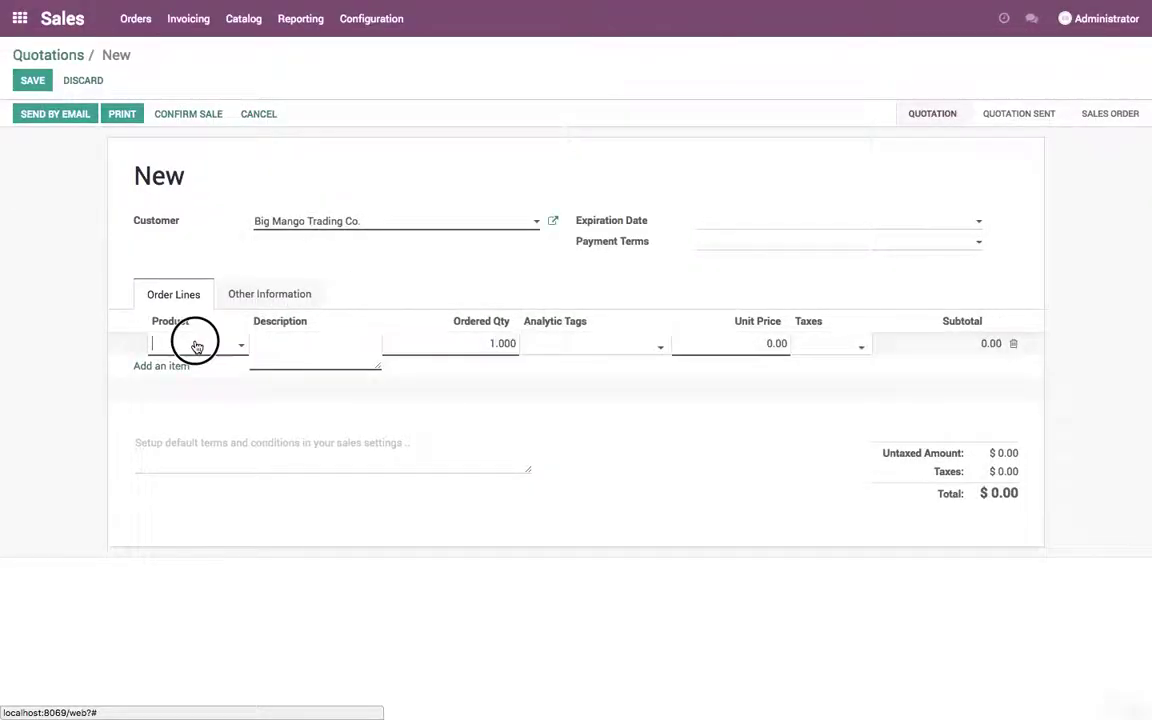
{"action": "left_click", "coordinate": [204, 392]}
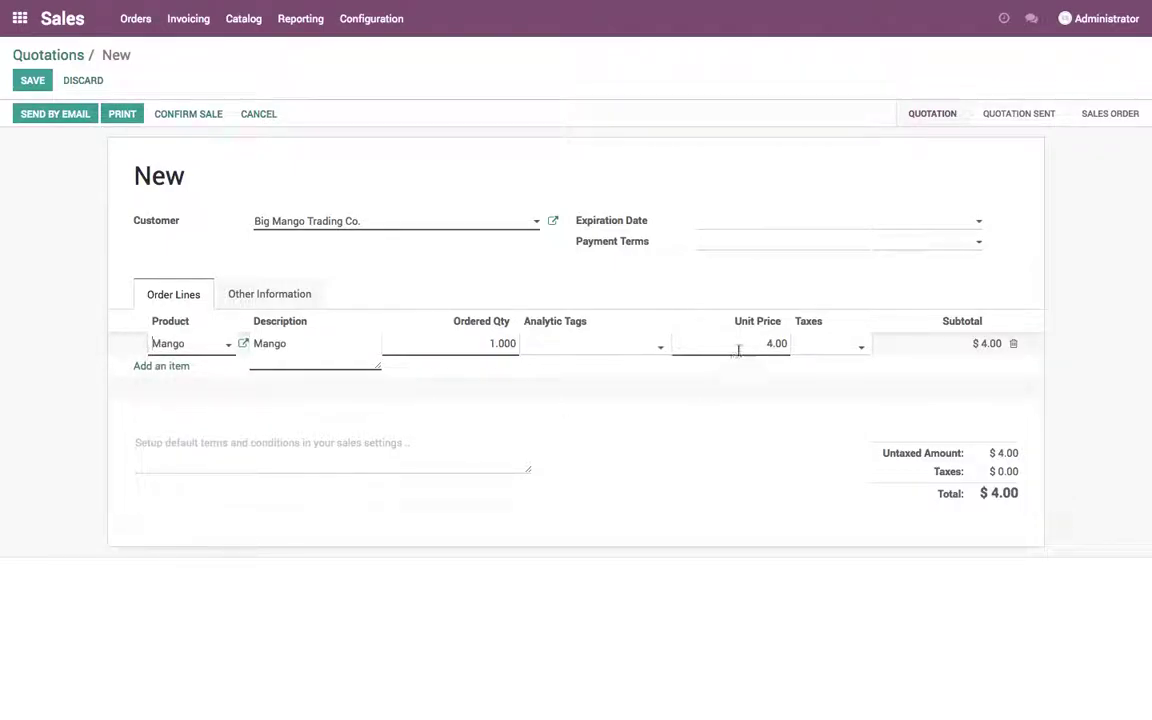
{"action": "left_click", "coordinate": [478, 341]}
{"action": "left_click", "coordinate": [588, 402]}
Step: Set the quotation's analytic account to CONTAINER/001 - China Exports in its other information
{"action": "left_click", "coordinate": [245, 295]}
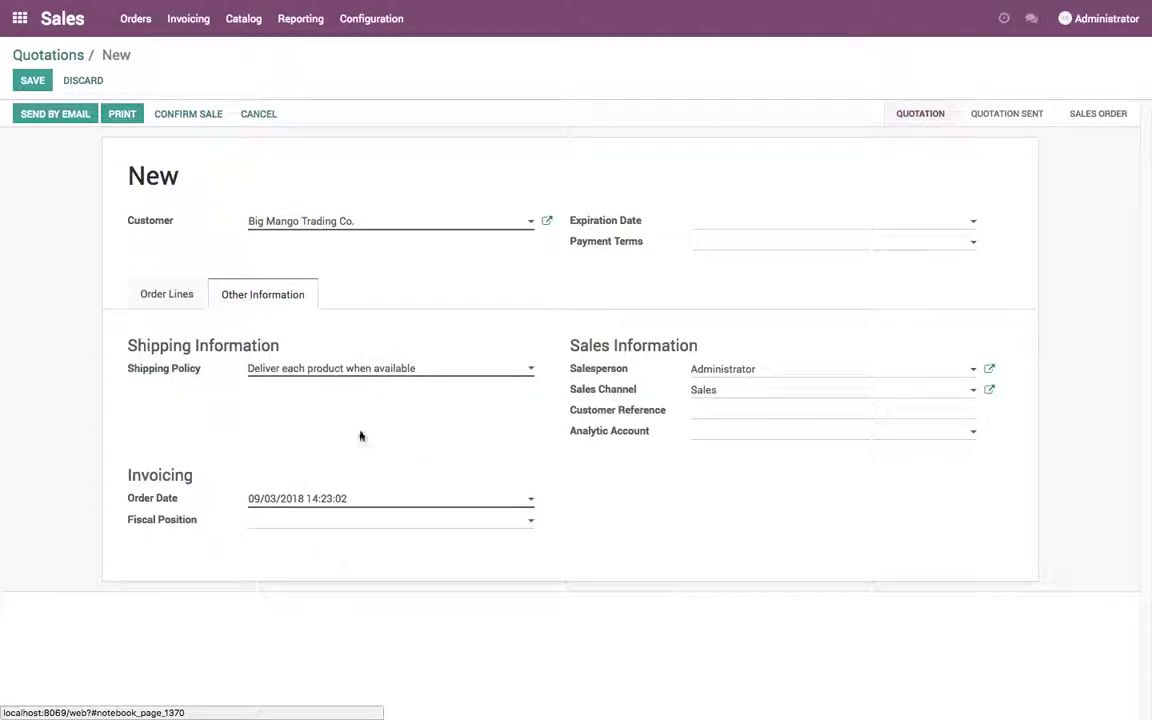
{"action": "left_click", "coordinate": [712, 431]}
{"action": "left_click", "coordinate": [718, 454]}
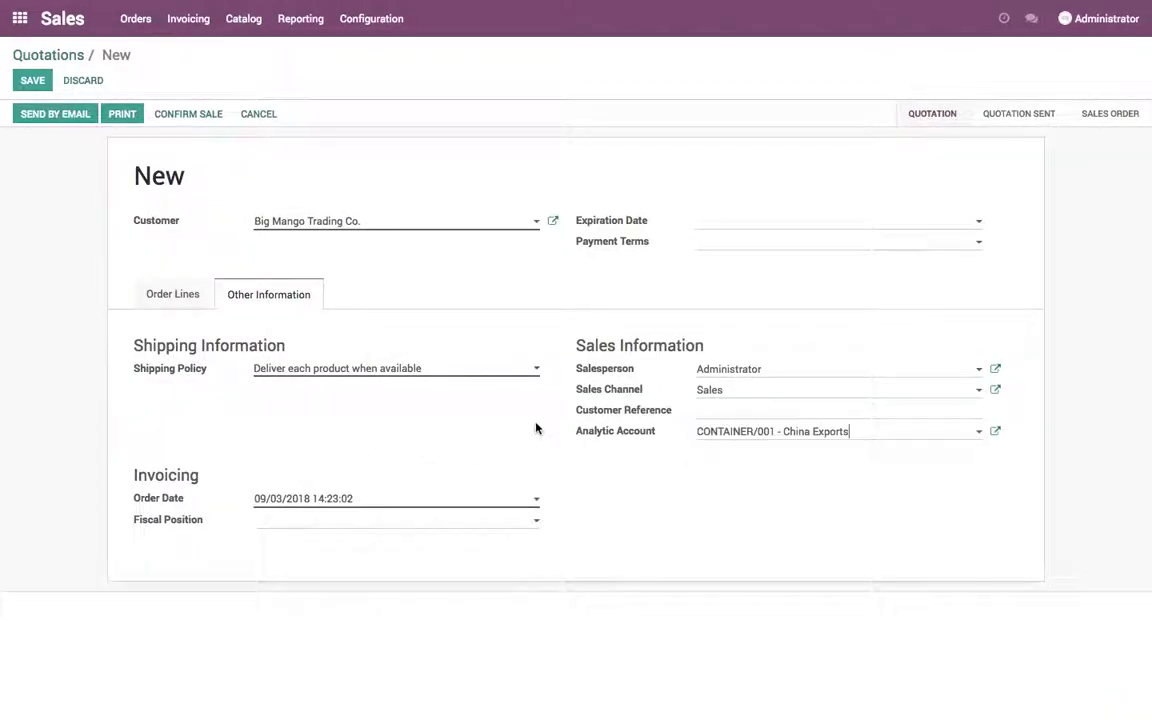
Step: Apply the tax Tax 15.00% to the Mango order line
{"action": "left_click", "coordinate": [185, 295]}
{"action": "left_click", "coordinate": [860, 346]}
{"action": "left_click", "coordinate": [845, 349]}
{"action": "left_click", "coordinate": [841, 360]}
{"action": "left_click", "coordinate": [604, 429]}
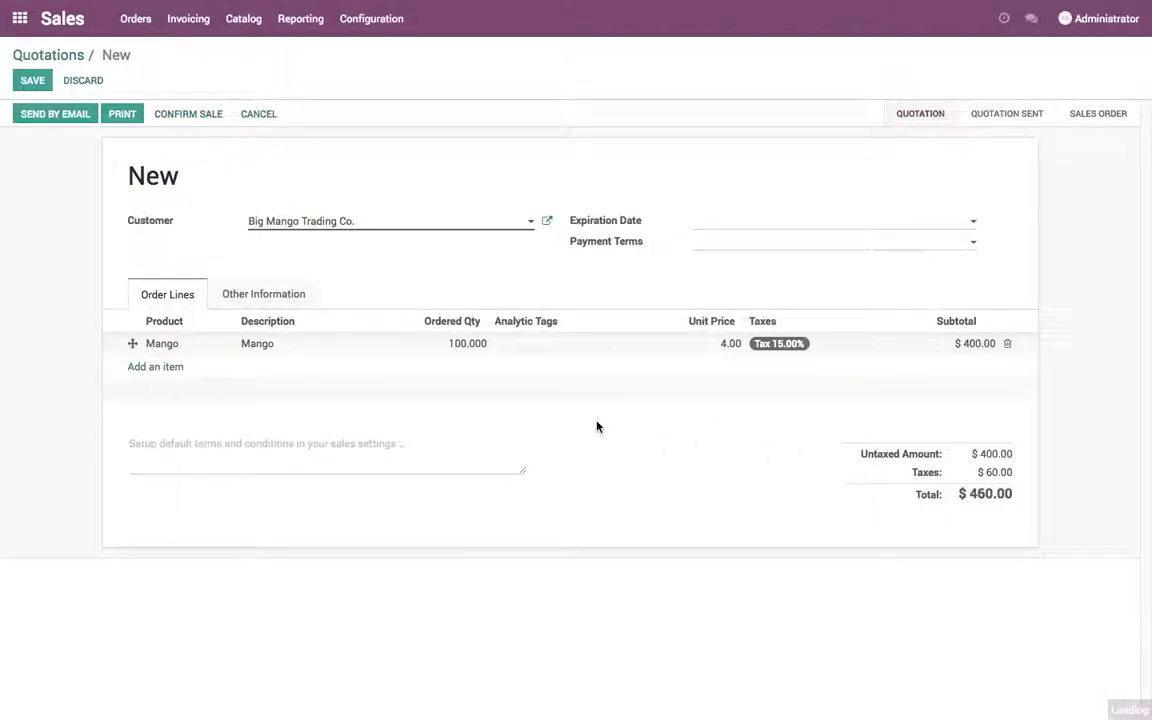
Step: Save the quotation and confirm the sale
{"action": "left_click", "coordinate": [33, 82]}
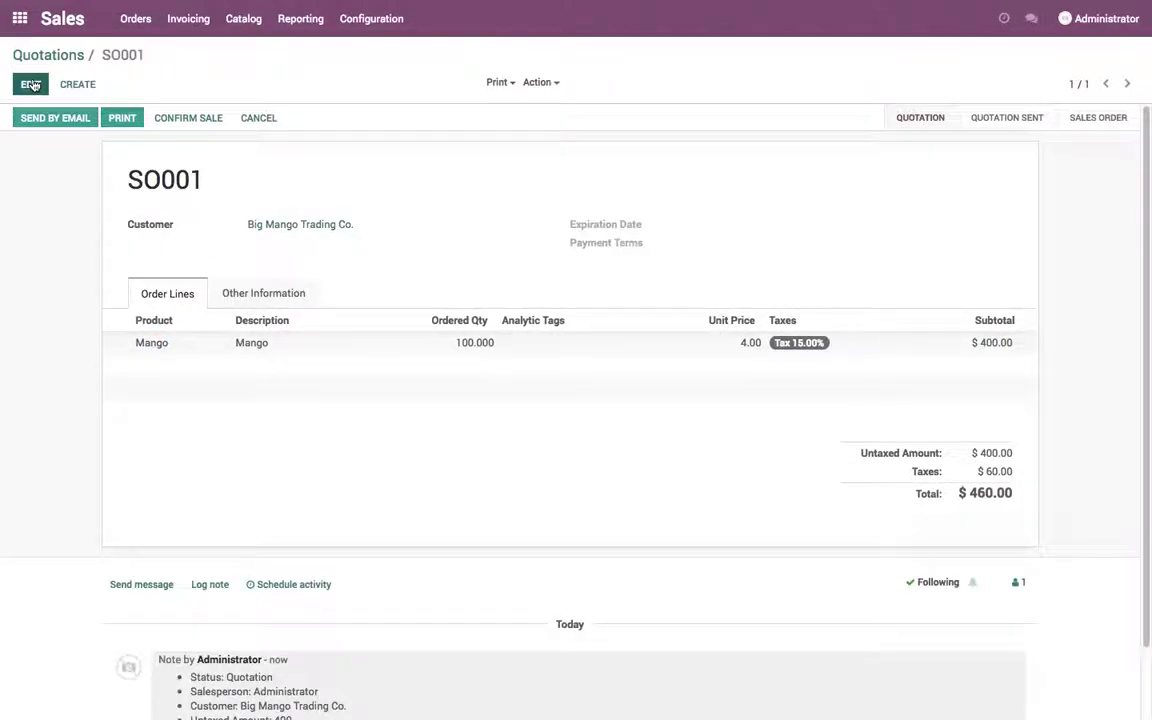
{"action": "left_click", "coordinate": [187, 120]}
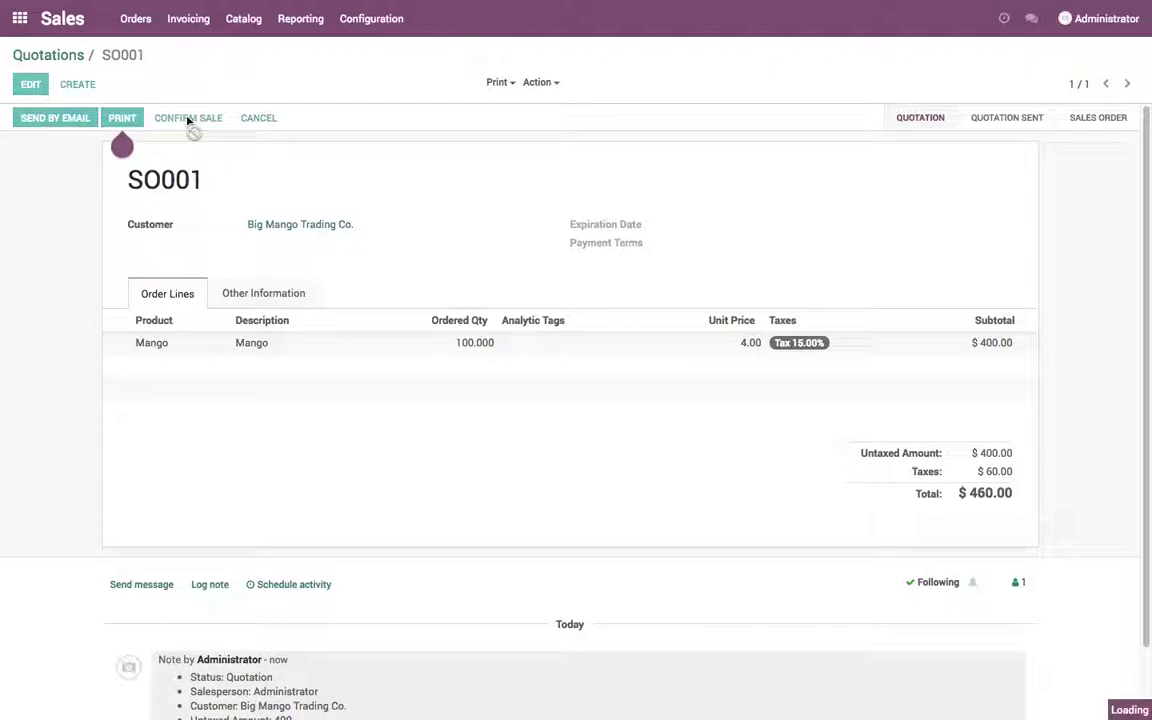
Step: Record 100 Mango units as done from lot CONTAINER/001 on the sales order's delivery and validate the delivery
{"action": "left_click", "coordinate": [962, 163]}
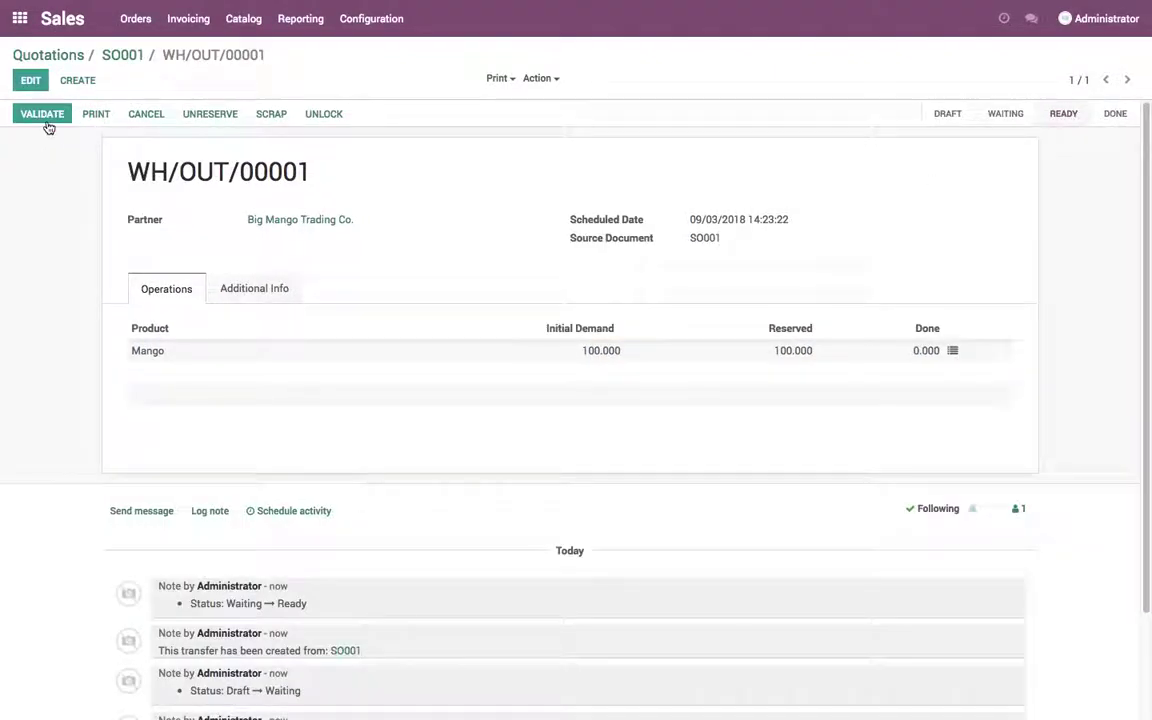
{"action": "left_click", "coordinate": [952, 354]}
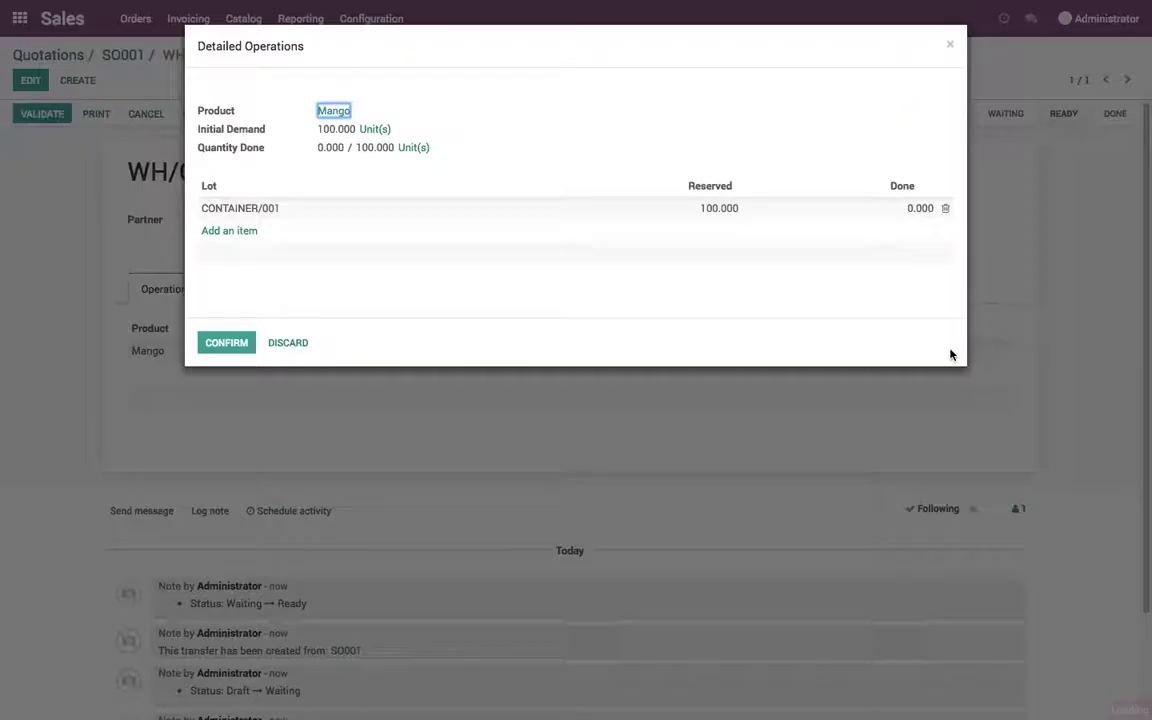
{"action": "left_click", "coordinate": [880, 210]}
{"action": "type", "text": "1"}
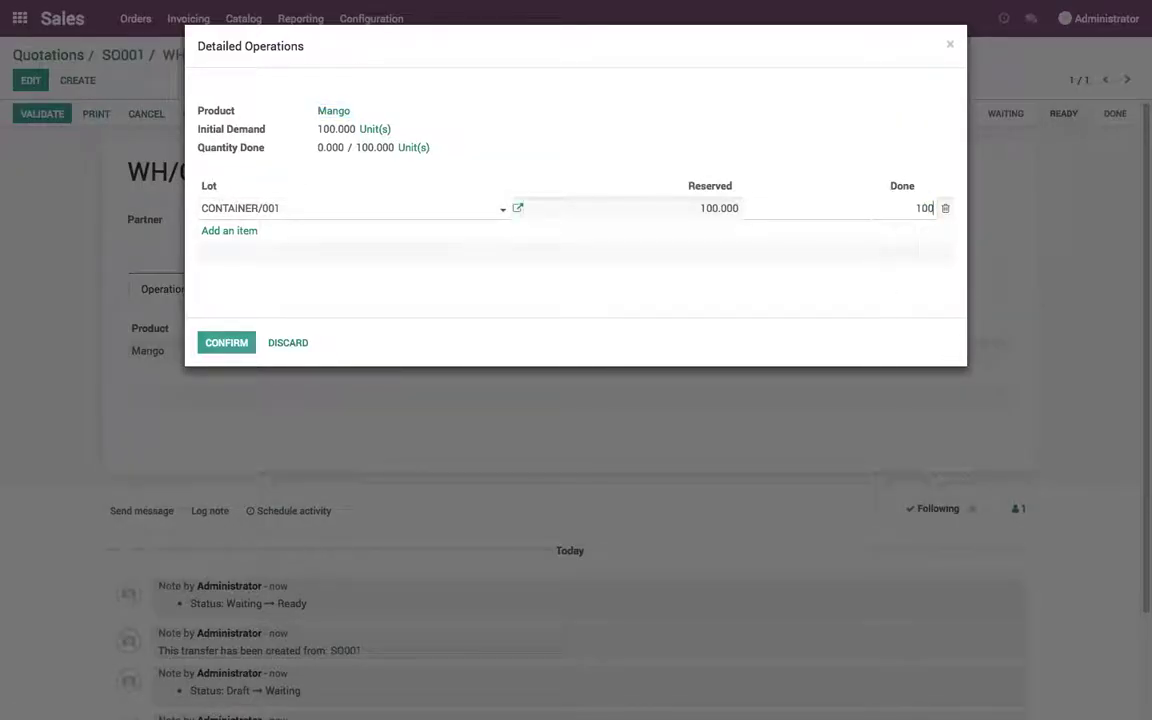
{"action": "type", "text": "000"}
{"action": "left_click", "coordinate": [229, 343]}
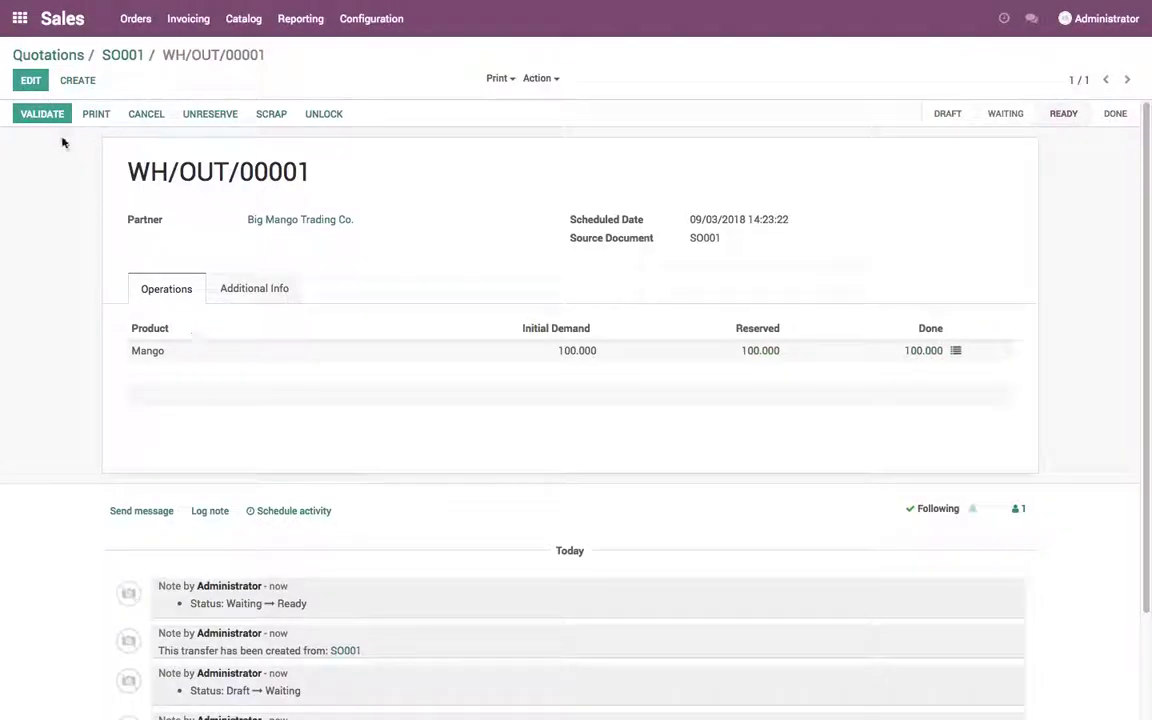
{"action": "left_click", "coordinate": [42, 113]}
Step: Create a customer invoice from sales order SO001 and validate it
{"action": "left_click", "coordinate": [121, 54]}
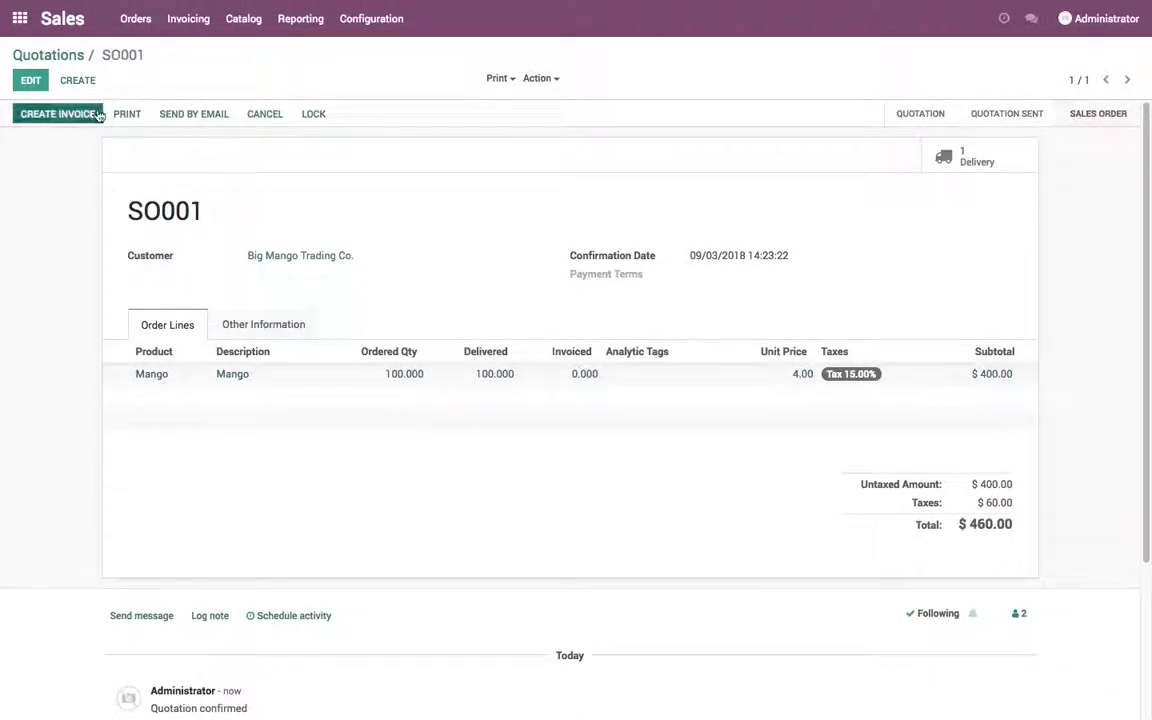
{"action": "left_click", "coordinate": [94, 114]}
{"action": "left_click", "coordinate": [262, 250]}
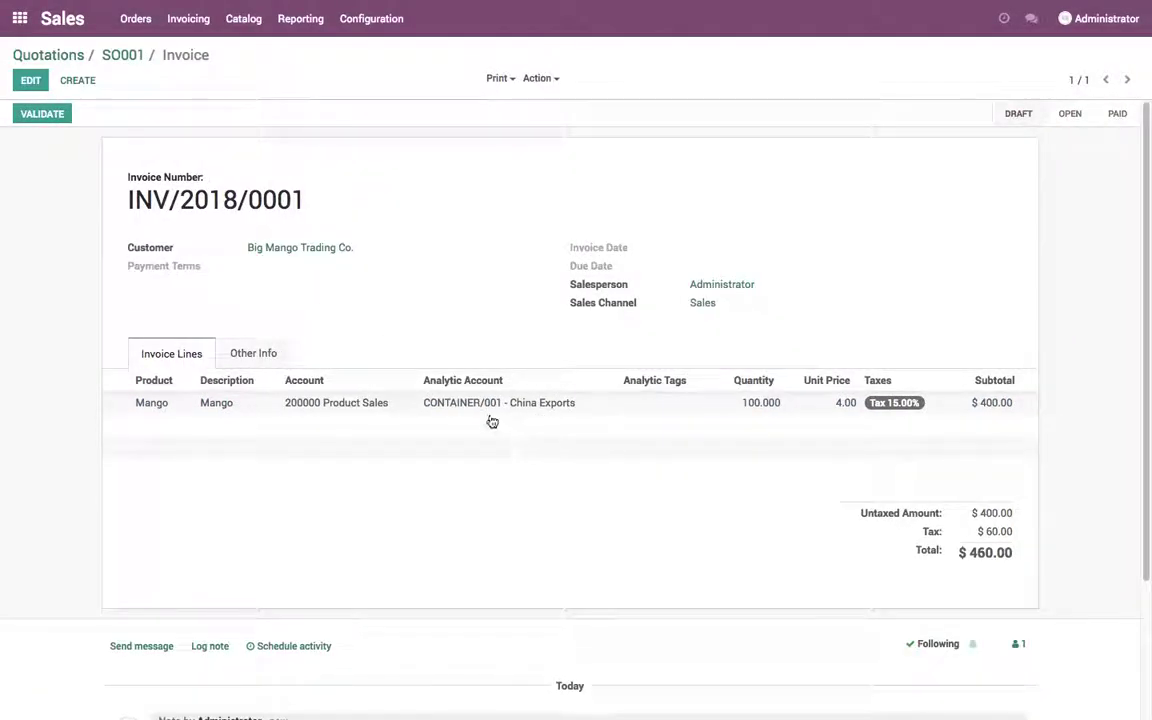
{"action": "left_click", "coordinate": [58, 113]}
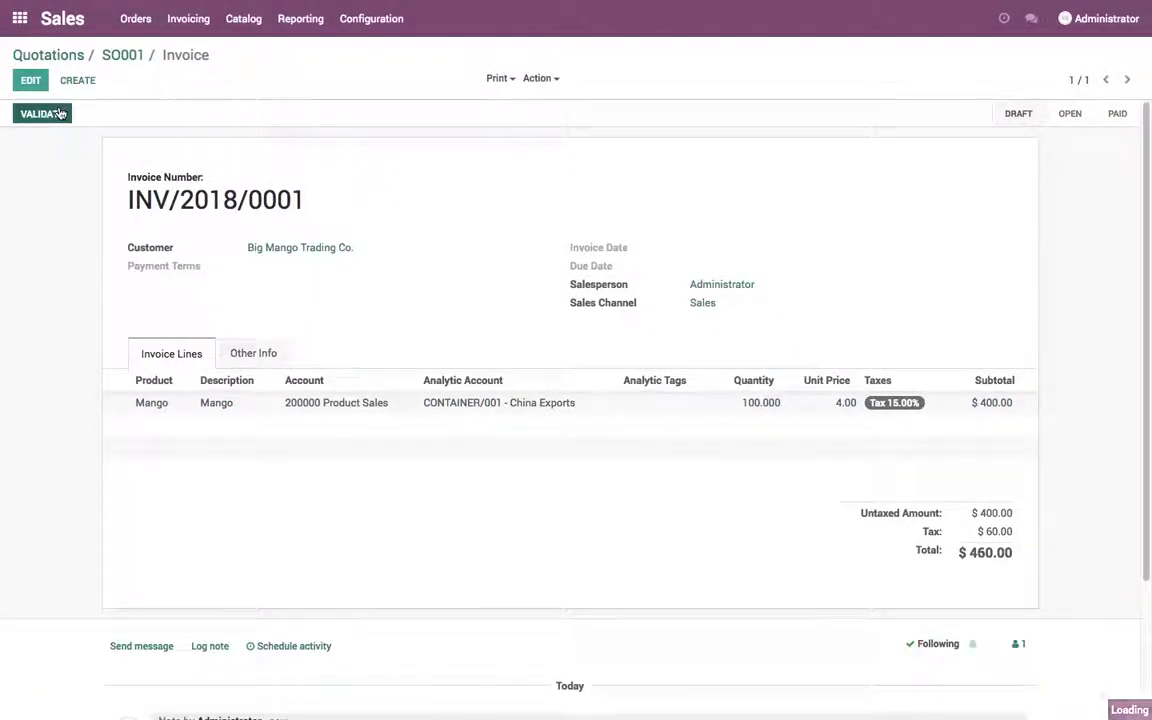
Step: Return to the sales order and start a new quotation for customer Green Apple Trading Co
{"action": "left_click", "coordinate": [118, 54]}
{"action": "left_click", "coordinate": [62, 86]}
{"action": "left_click", "coordinate": [295, 226]}
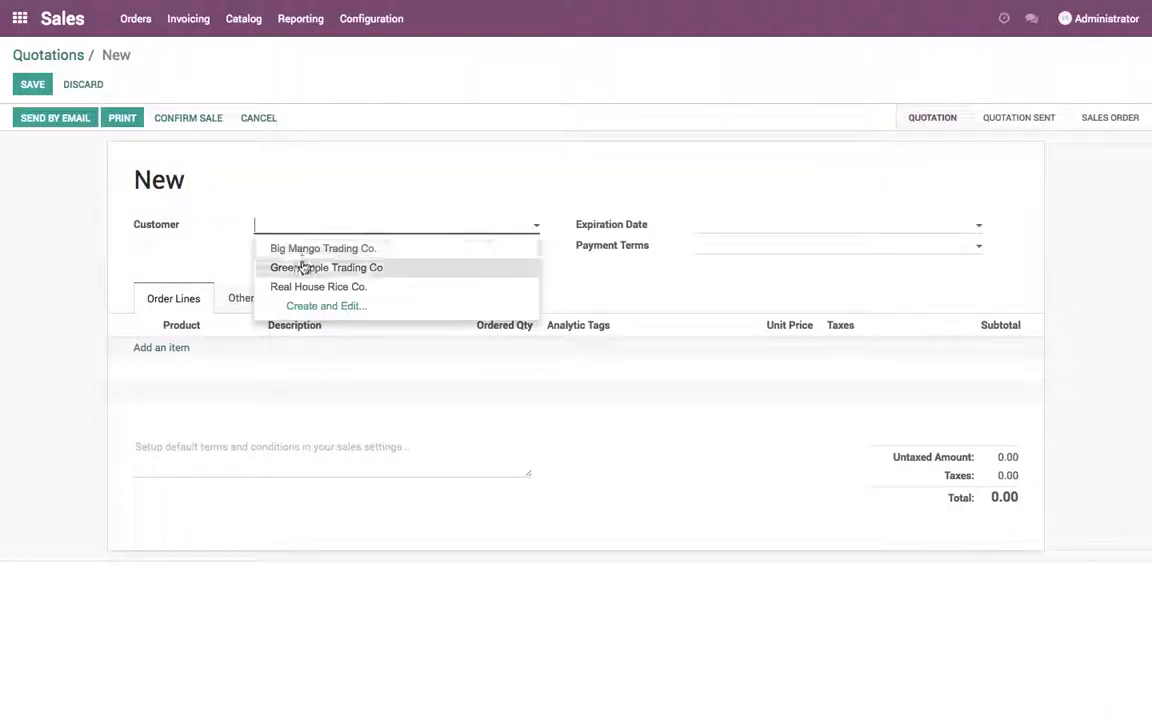
{"action": "left_click", "coordinate": [302, 265]}
Step: Add an order line for 100 units of Apple with the tax Tax 15.00%
{"action": "left_click", "coordinate": [175, 346]}
{"action": "left_click", "coordinate": [198, 347]}
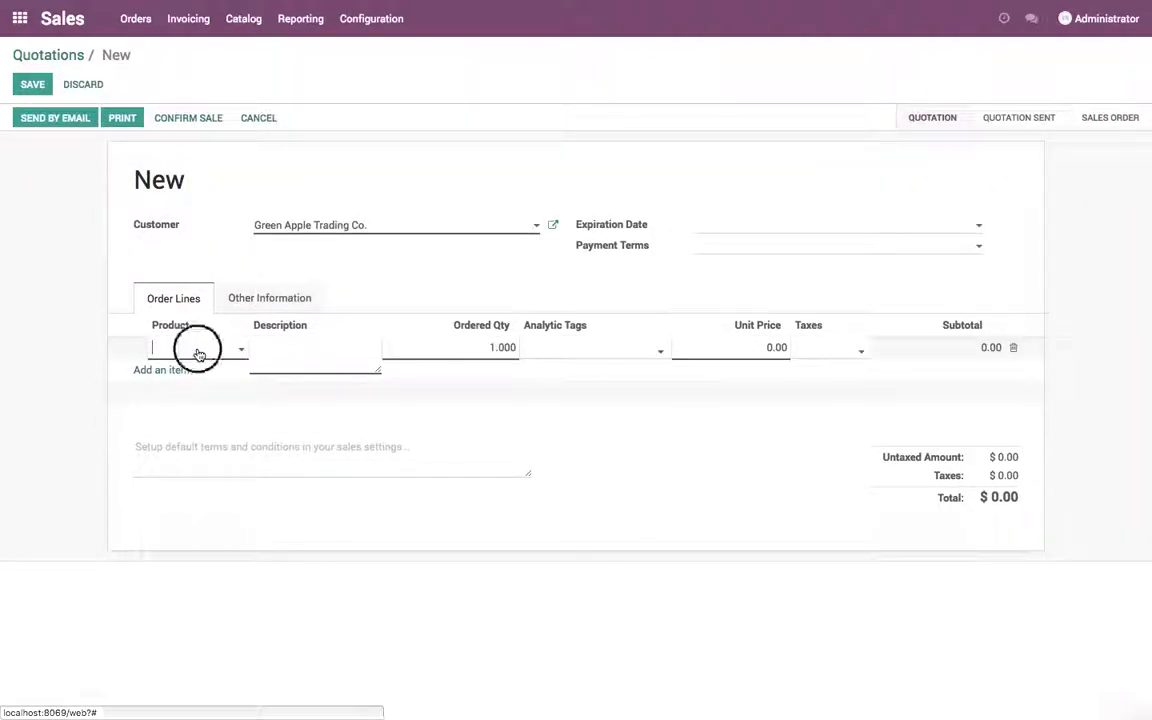
{"action": "left_click", "coordinate": [206, 380]}
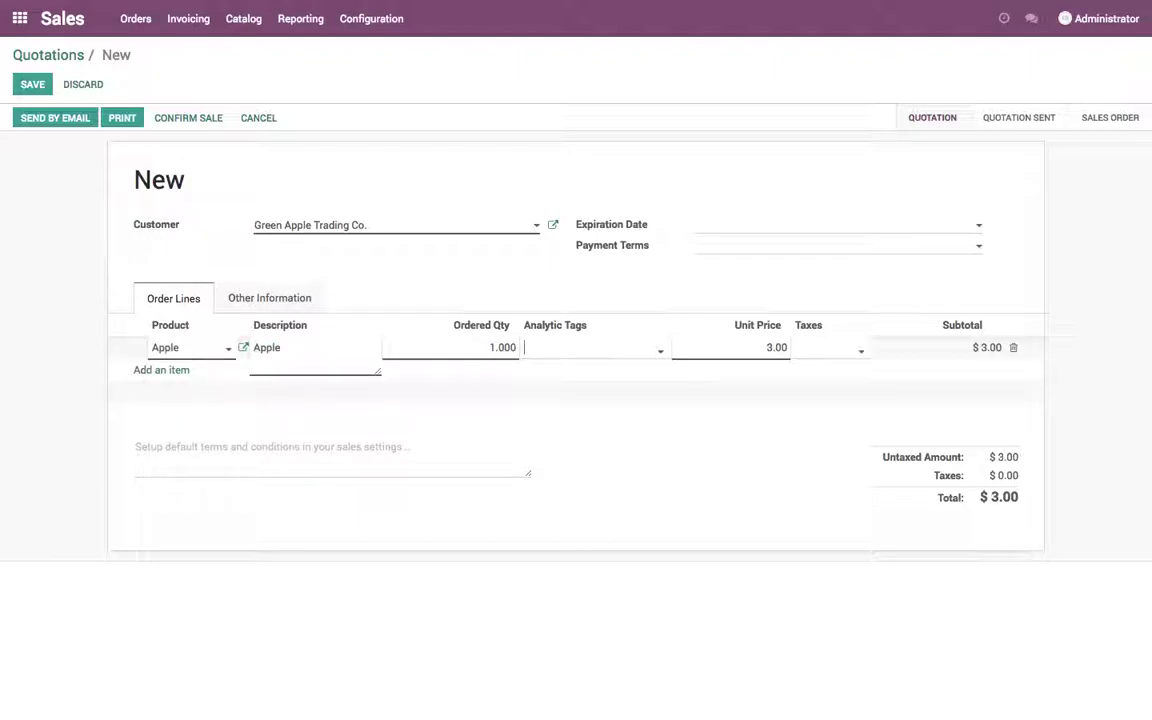
{"action": "type", "text": "100"}
{"action": "key", "text": "Tab"}
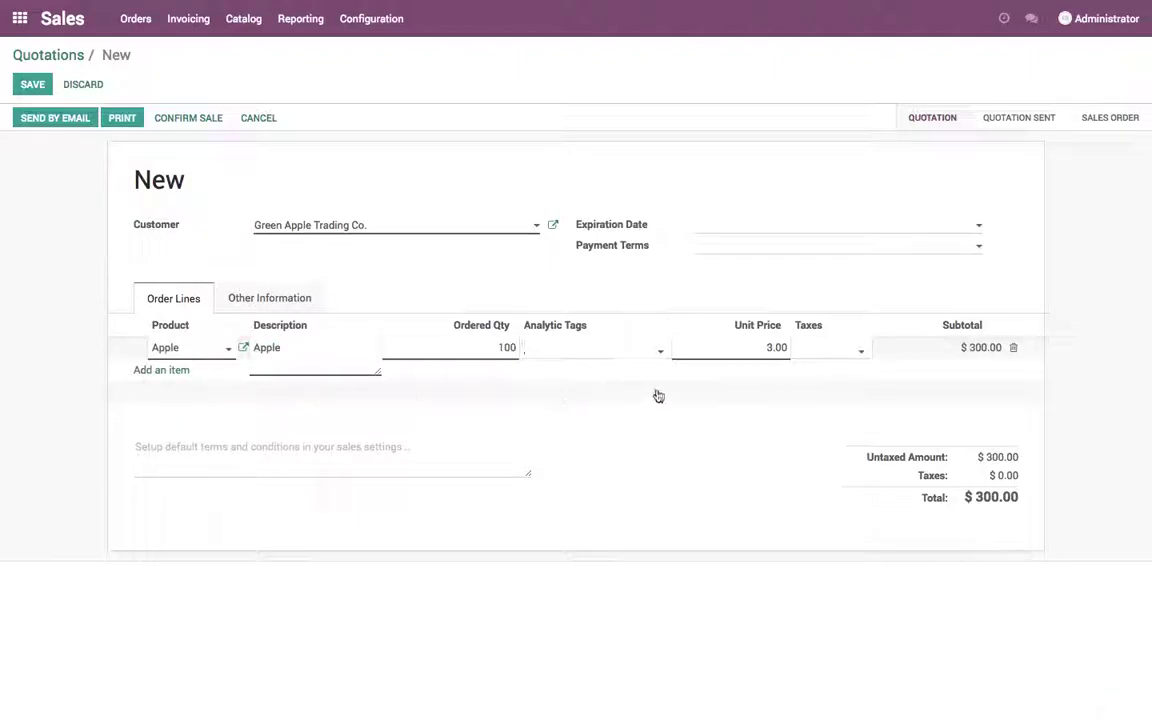
{"action": "left_click", "coordinate": [831, 367]}
{"action": "left_click", "coordinate": [828, 373]}
Step: Assign analytic account CONTAINER/001 - China Exports to the Apple quotation, then save it and confirm the sale
{"action": "left_click", "coordinate": [215, 290]}
{"action": "left_click", "coordinate": [720, 445]}
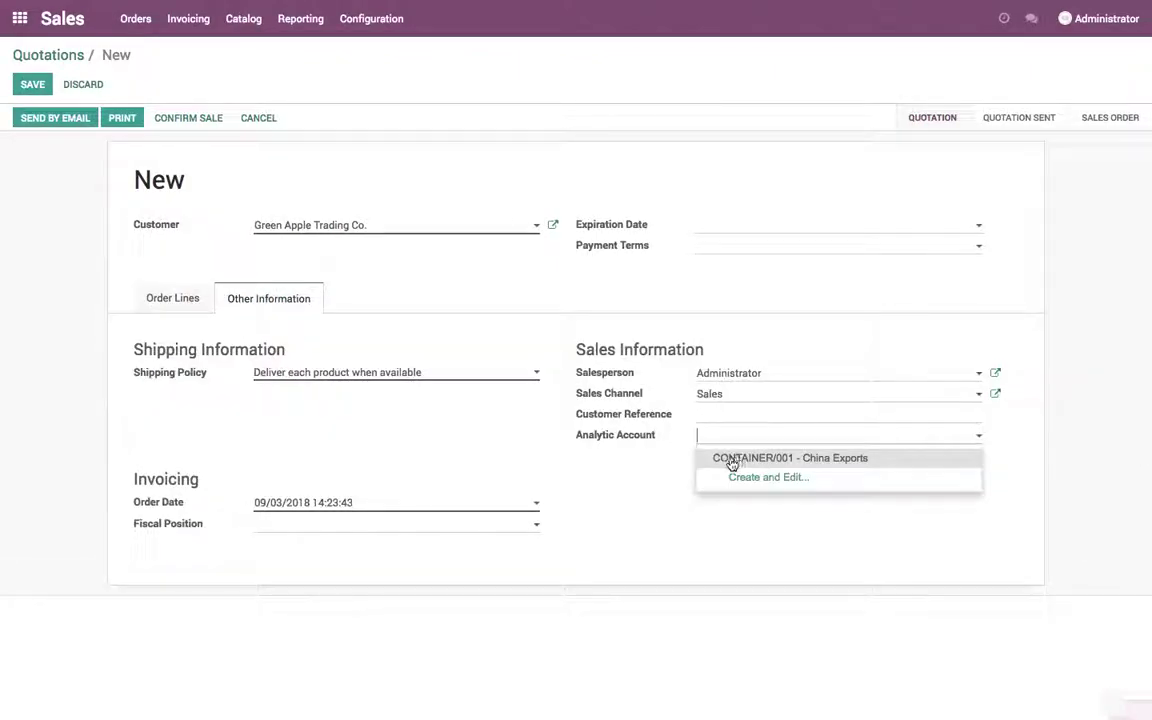
{"action": "left_click", "coordinate": [750, 461]}
{"action": "left_click", "coordinate": [186, 309]}
{"action": "left_click", "coordinate": [32, 84]}
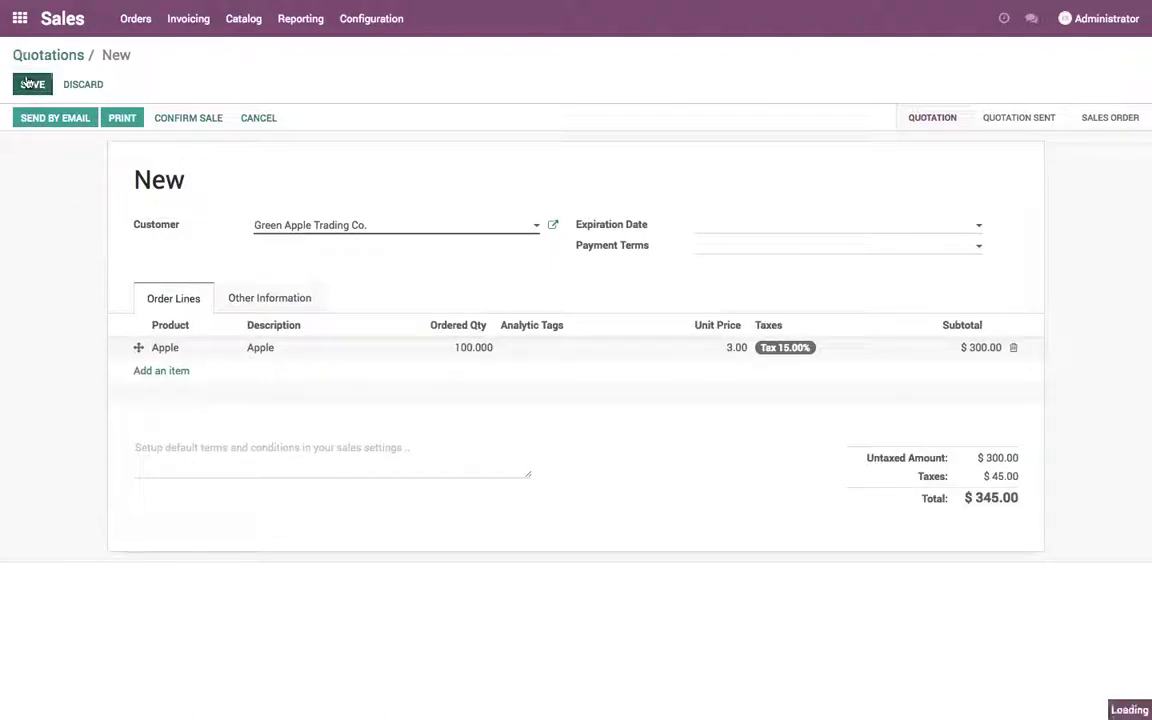
{"action": "left_click", "coordinate": [189, 121]}
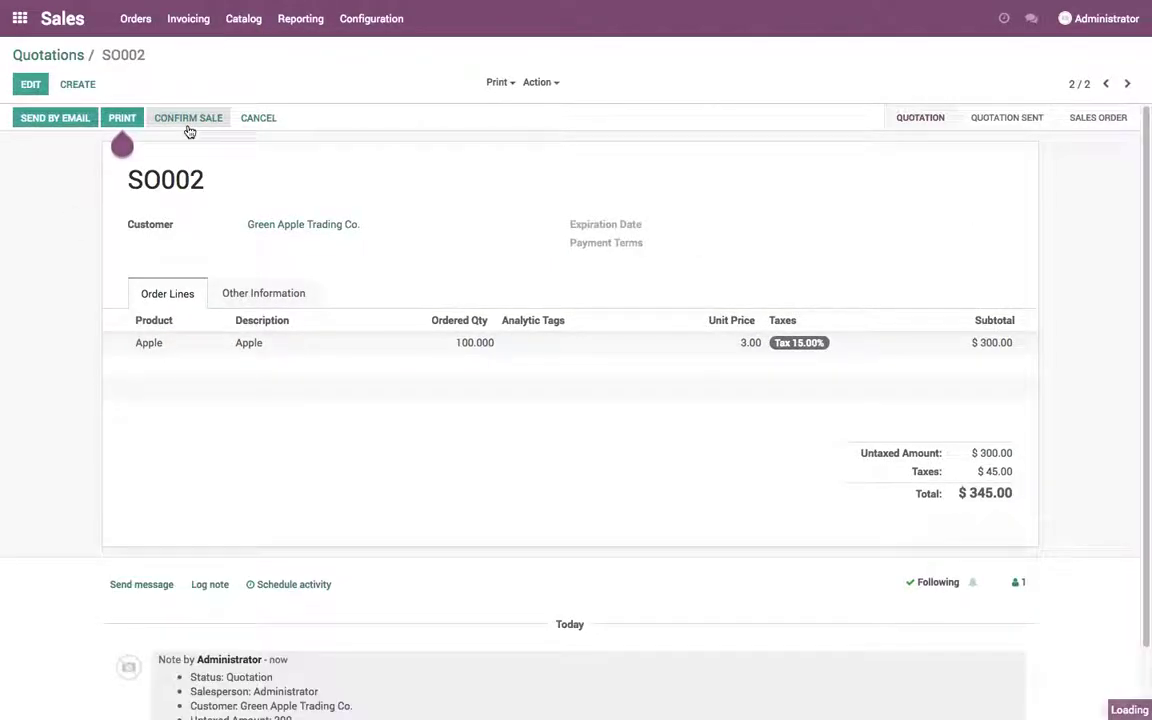
Step: Create a customer invoice from sales order SO002 for the invoiceable lines (deduct down payments) and validate it
{"action": "left_click", "coordinate": [78, 120]}
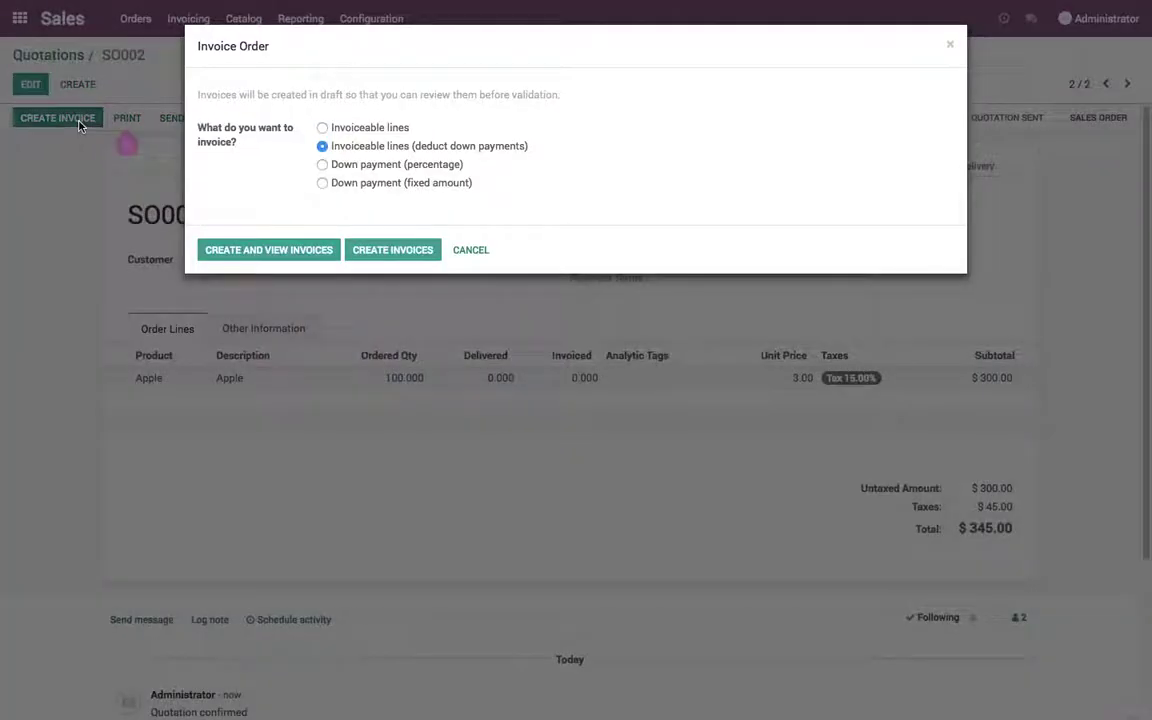
{"action": "left_click", "coordinate": [310, 251]}
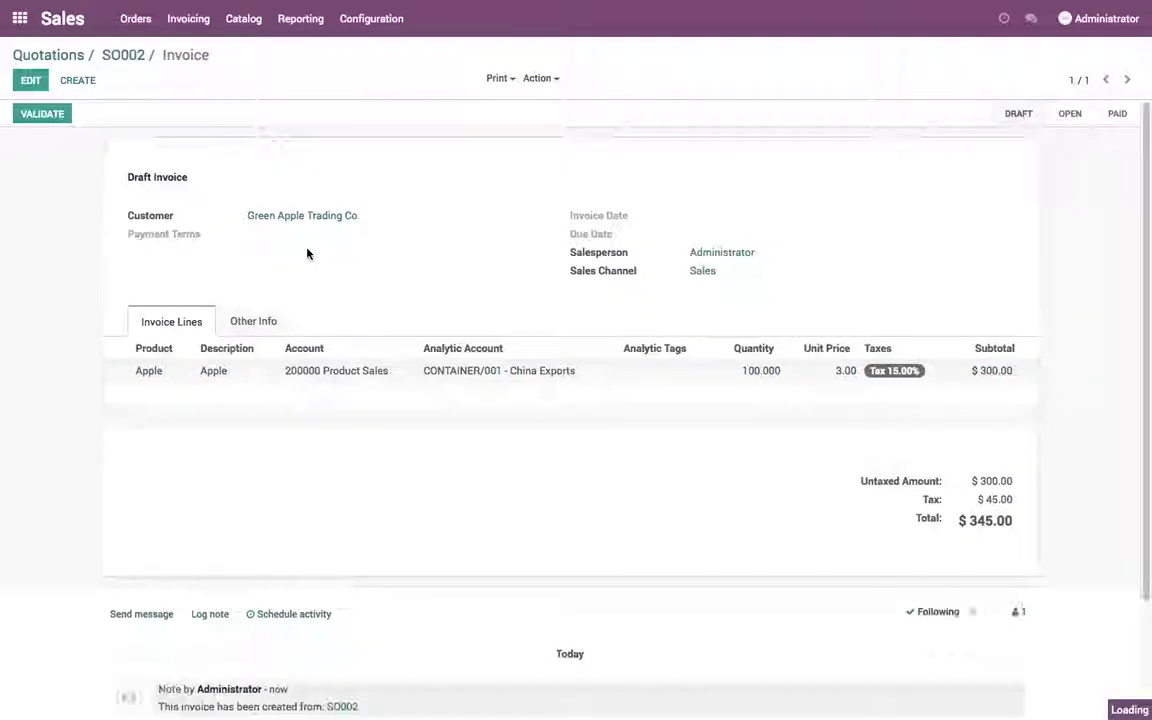
{"action": "left_click", "coordinate": [56, 116]}
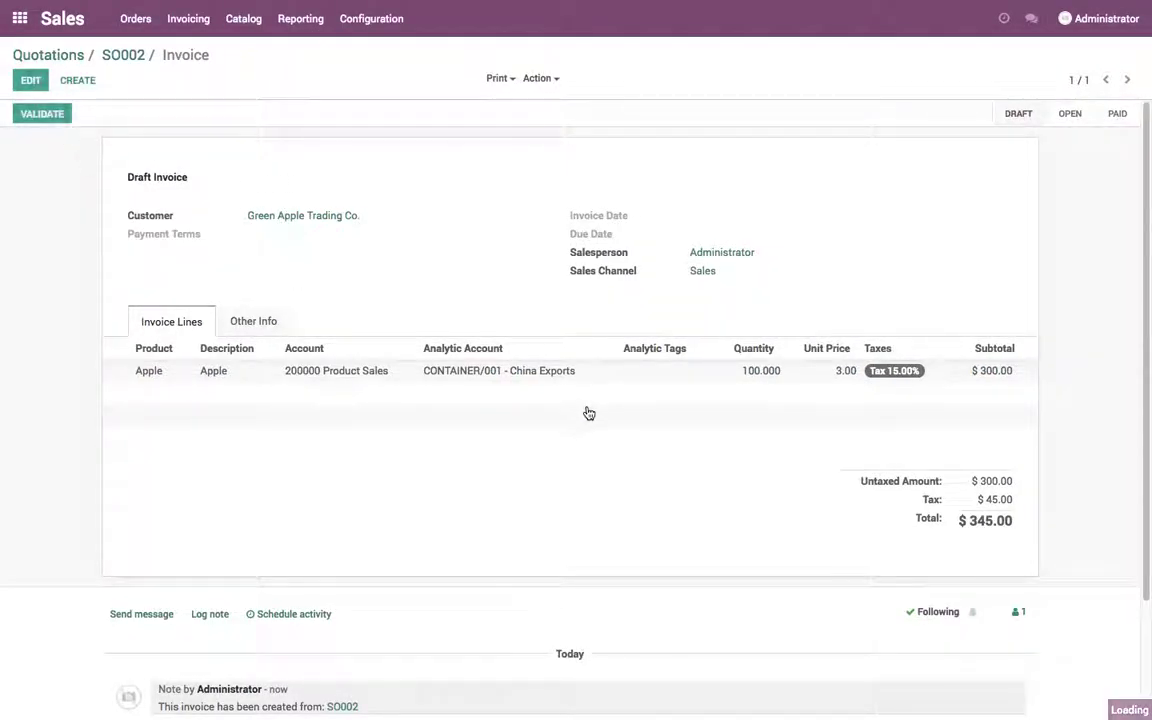
Step: Record 100 Apple units as done from lot CONTAINER/001 on SO002's delivery and validate the delivery
{"action": "left_click", "coordinate": [123, 56]}
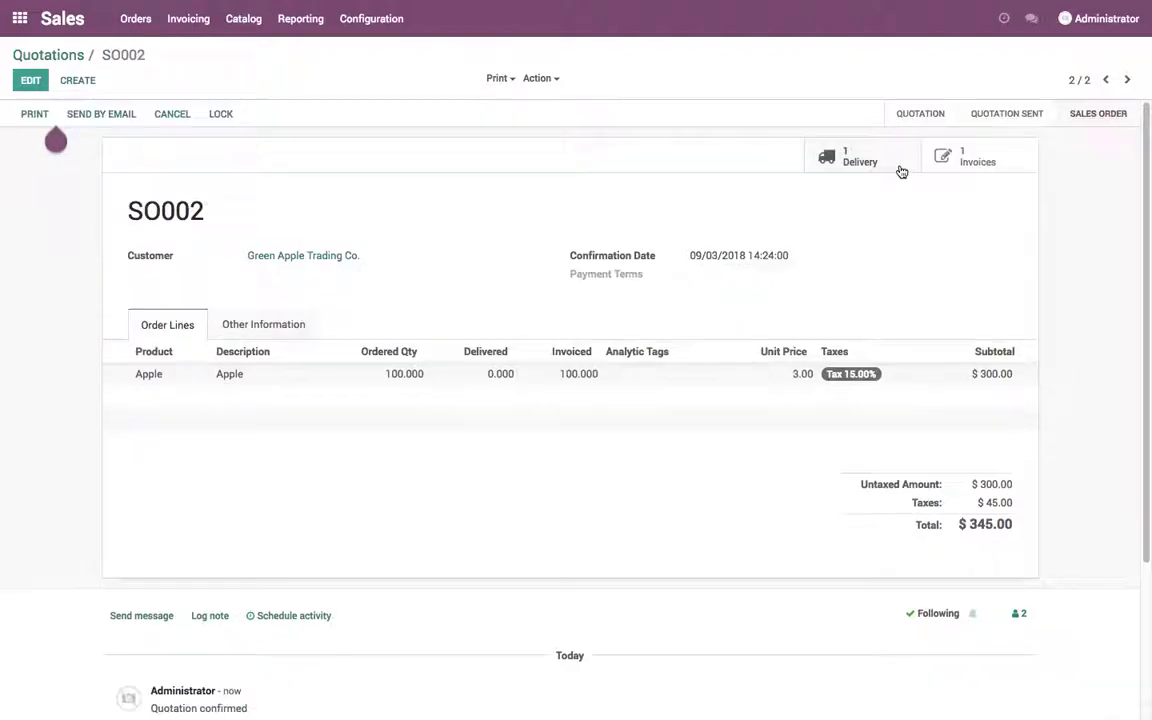
{"action": "left_click", "coordinate": [900, 170]}
{"action": "left_click", "coordinate": [953, 353]}
{"action": "left_click", "coordinate": [915, 208]}
{"action": "type", "text": "100"}
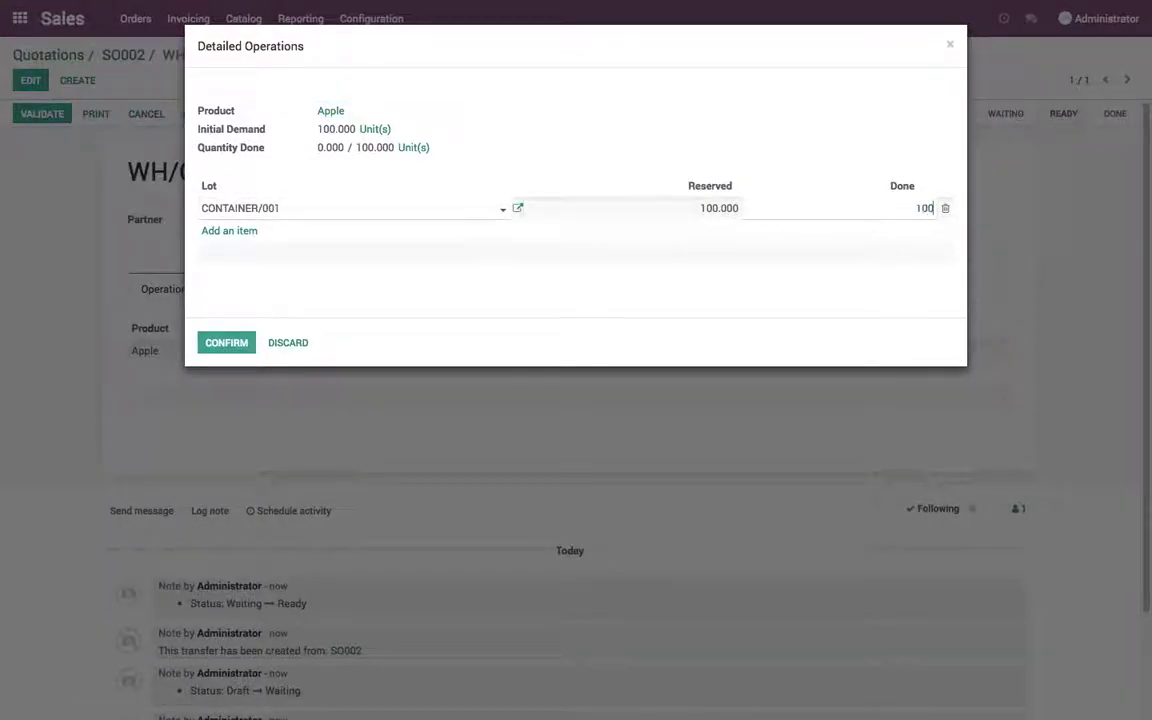
{"action": "left_click", "coordinate": [237, 343]}
{"action": "left_click", "coordinate": [50, 115]}
Step: Go back to SO002 and start a new quotation for customer Real House Rice Co
{"action": "left_click", "coordinate": [123, 55]}
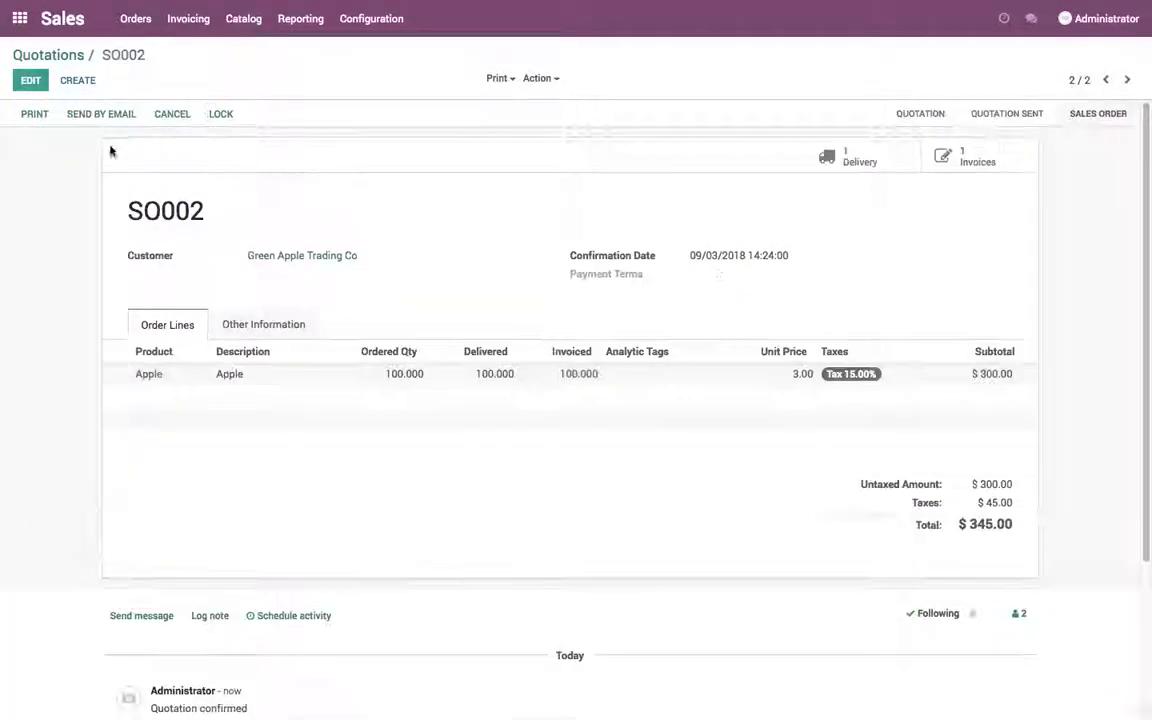
{"action": "left_click", "coordinate": [77, 80]}
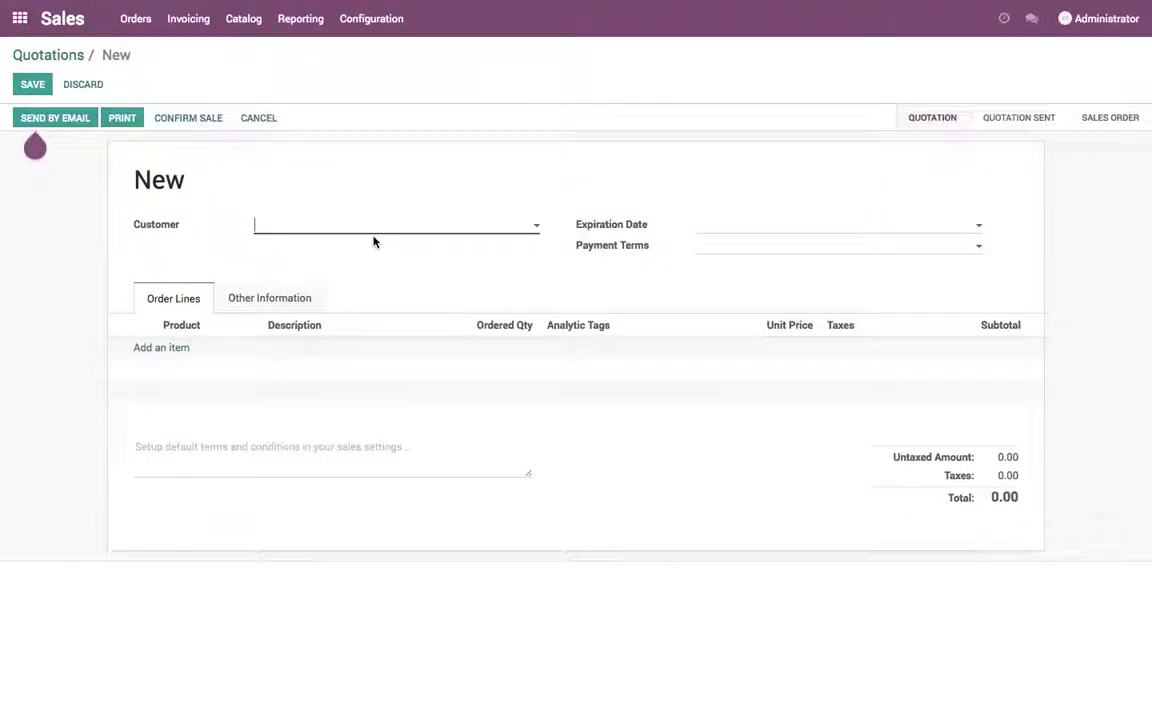
{"action": "left_click", "coordinate": [373, 228]}
{"action": "left_click", "coordinate": [357, 288]}
Step: Add an order line for 100 units of Rice with the tax Tax 15.00%
{"action": "left_click", "coordinate": [163, 347]}
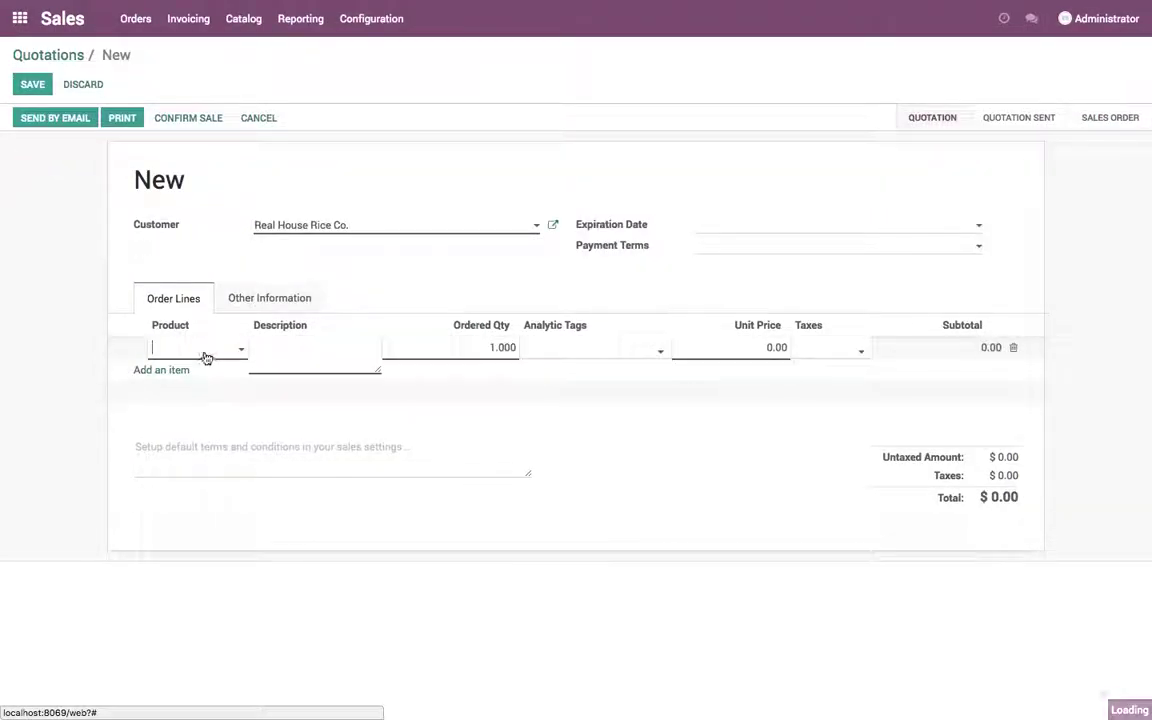
{"action": "left_click", "coordinate": [204, 350]}
{"action": "left_click", "coordinate": [202, 413]}
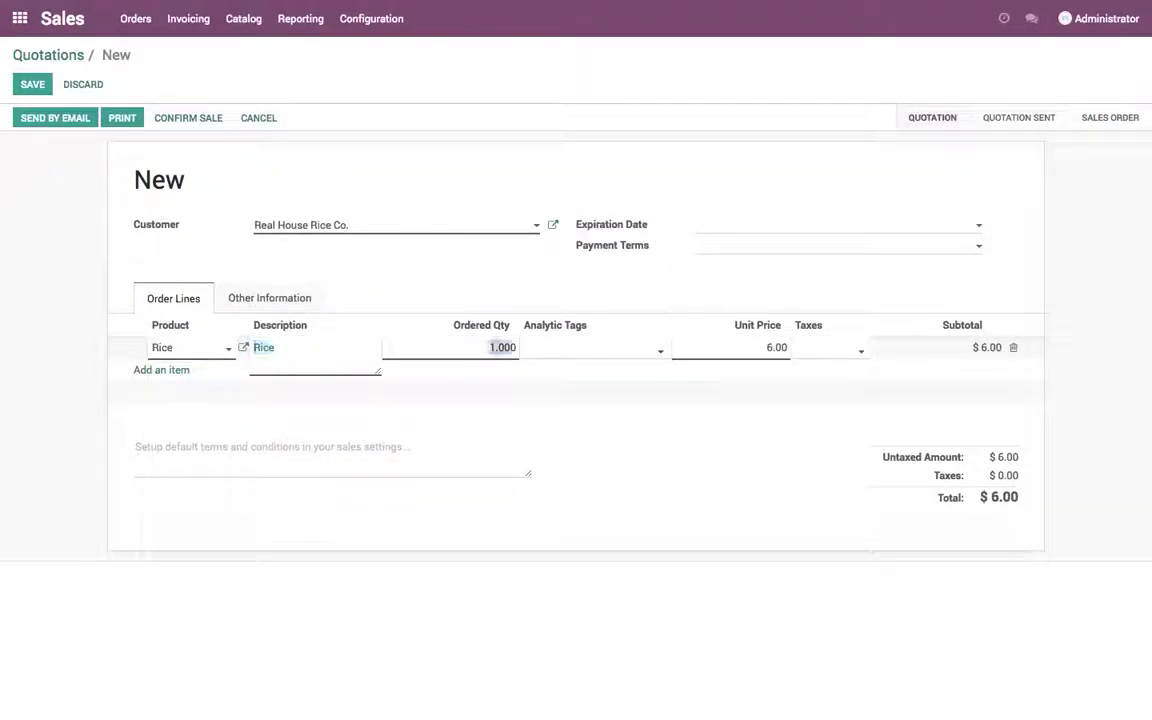
{"action": "left_click", "coordinate": [826, 351]}
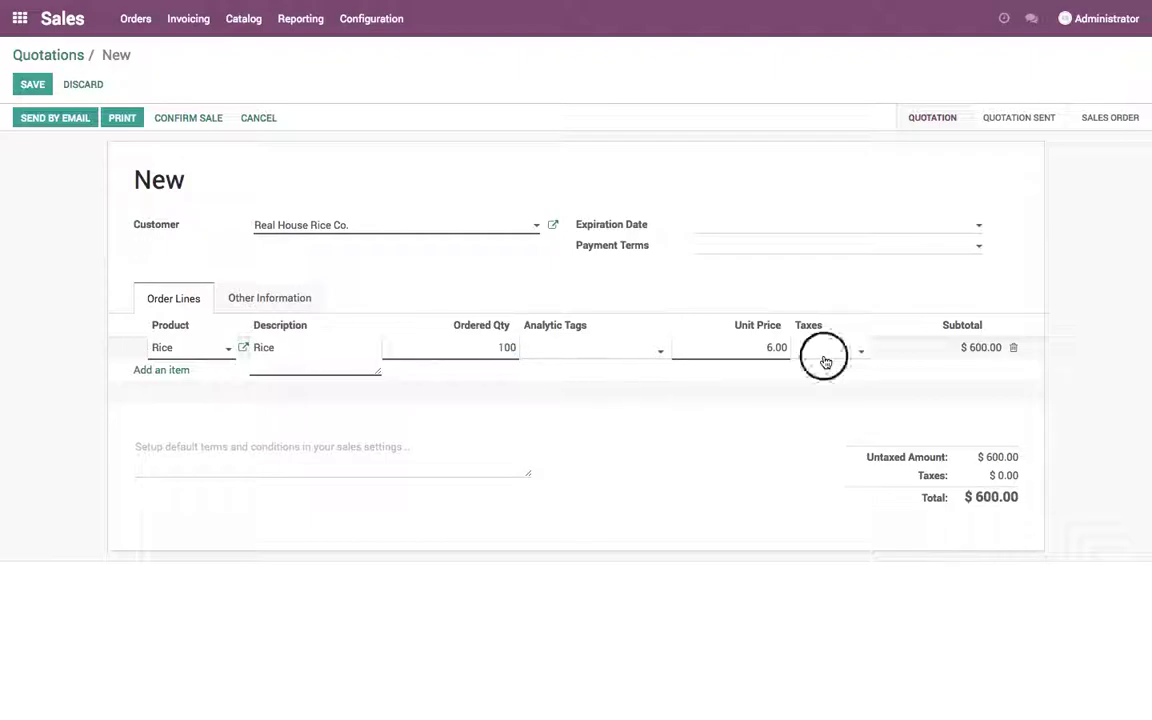
{"action": "left_click", "coordinate": [830, 368]}
Step: Assign analytic account CONTAINER/001 - China Exports to the Rice quotation, then save it and confirm the sale
{"action": "left_click", "coordinate": [218, 299]}
{"action": "left_click", "coordinate": [796, 449]}
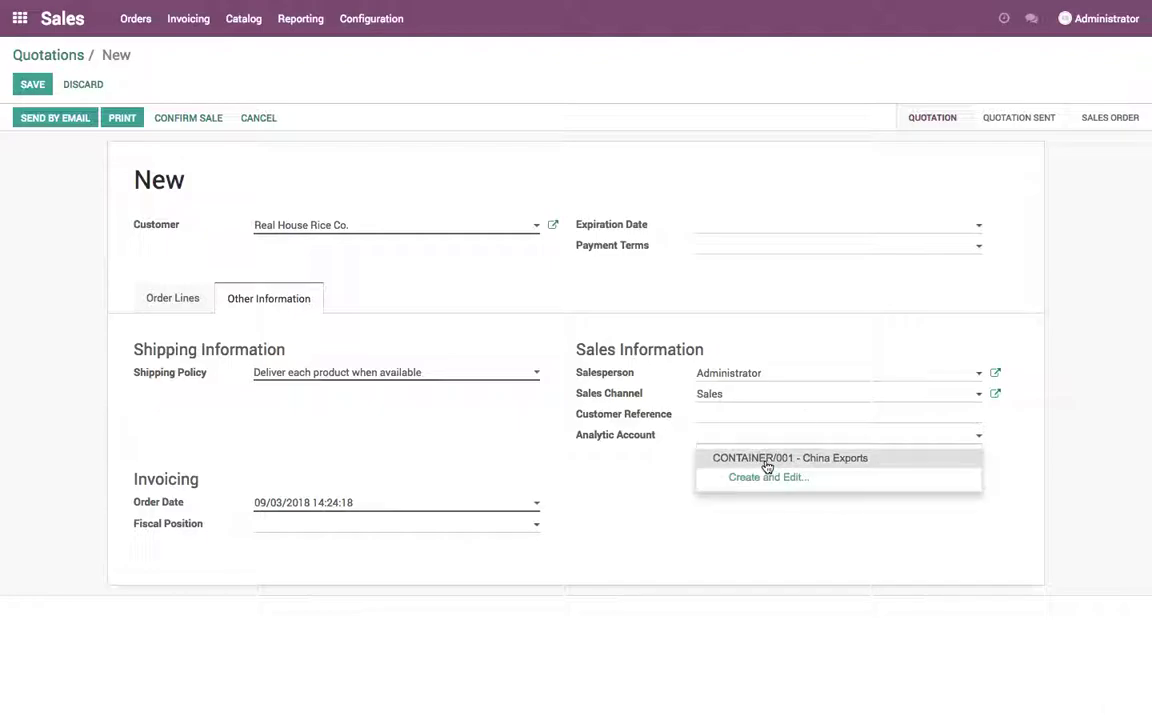
{"action": "left_click", "coordinate": [763, 465]}
{"action": "left_click", "coordinate": [170, 299]}
{"action": "left_click", "coordinate": [36, 86]}
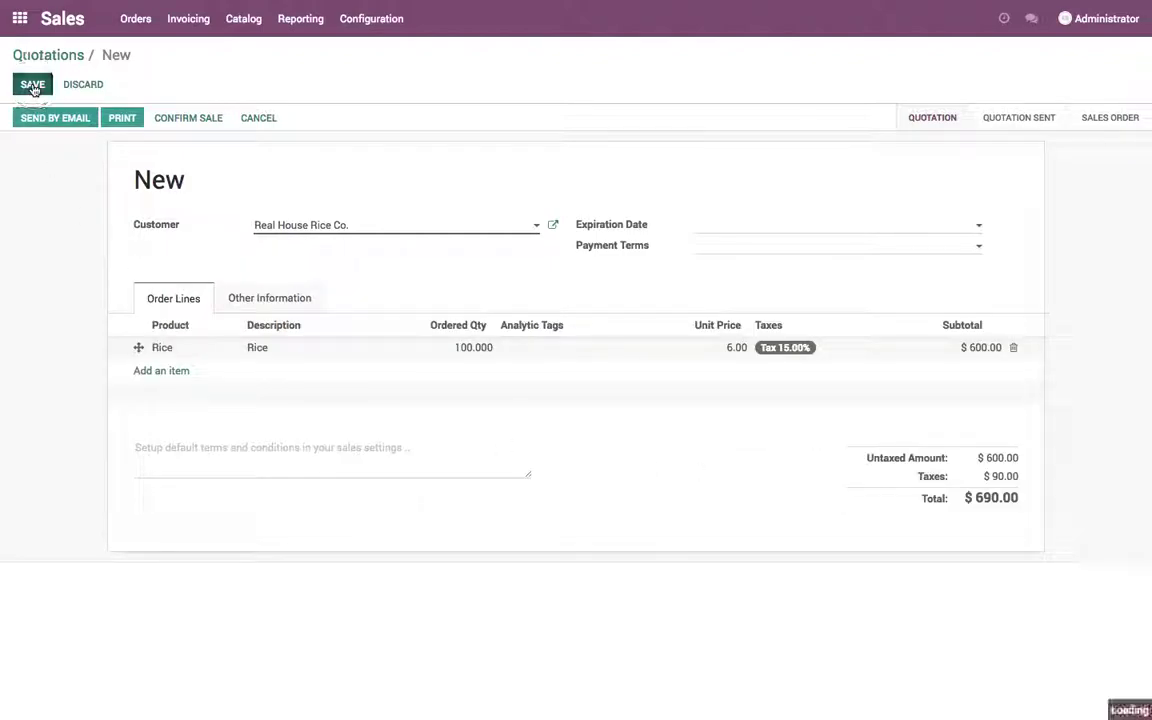
{"action": "left_click", "coordinate": [210, 122]}
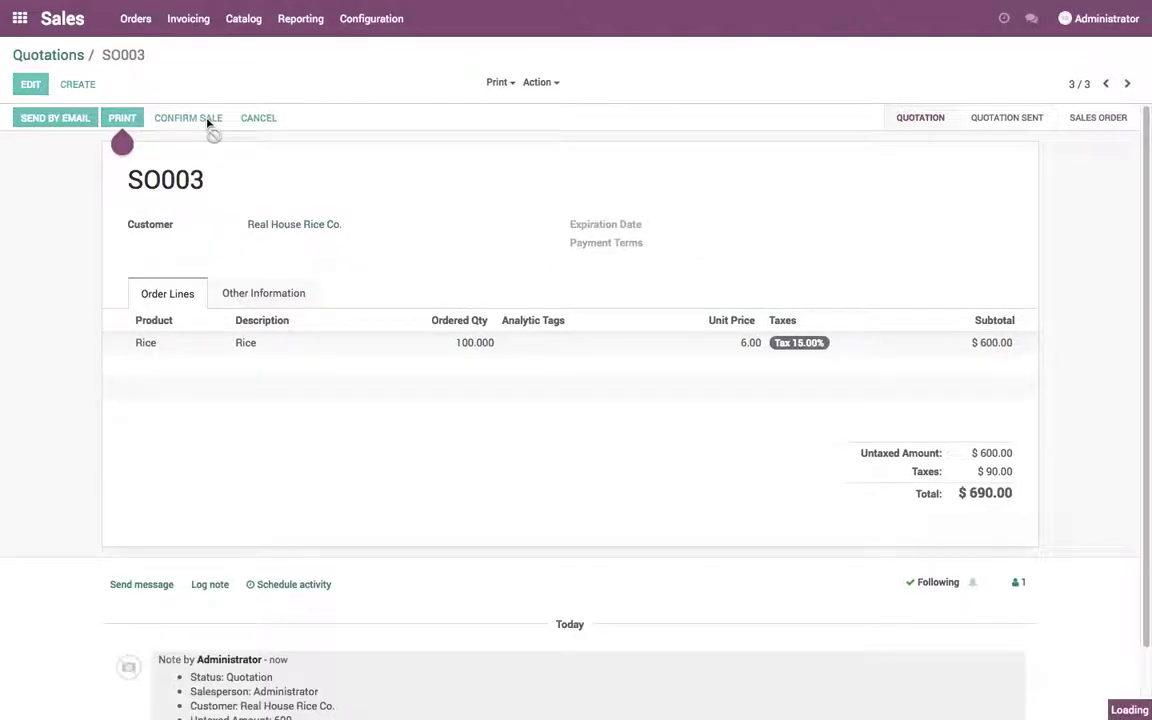
Step: Record 100 Rice units as done from lot CONTAINER/001 on SO003's delivery and validate the delivery
{"action": "left_click", "coordinate": [946, 163]}
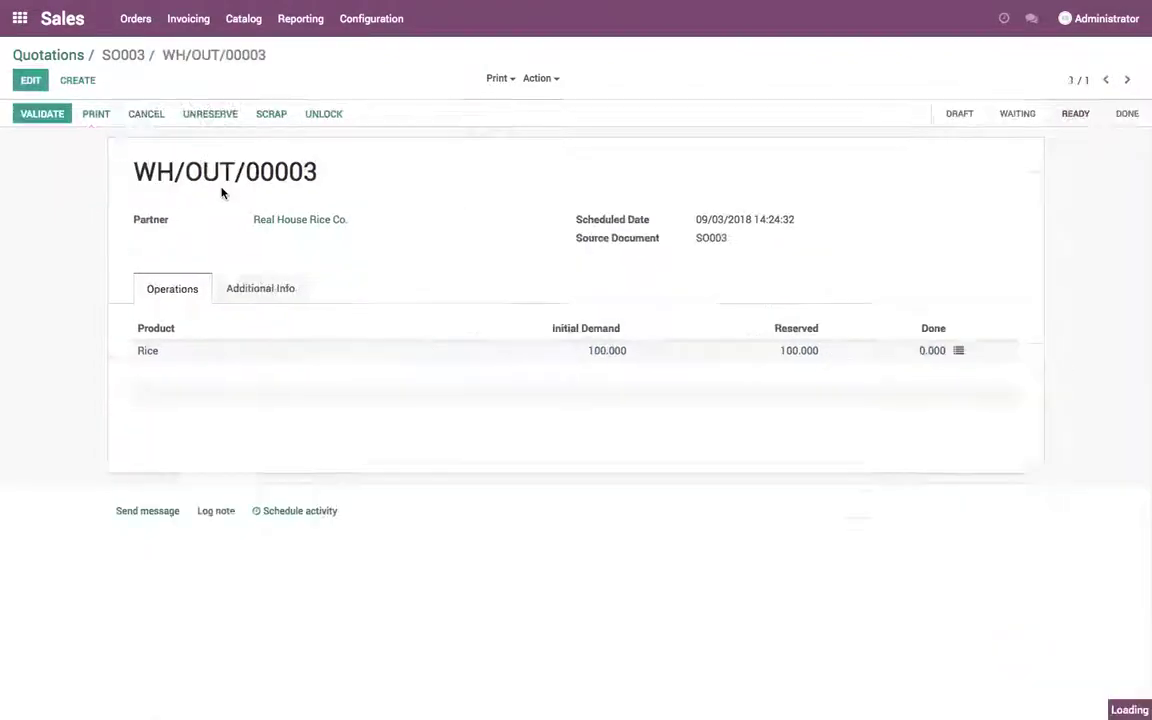
{"action": "left_click", "coordinate": [40, 93]}
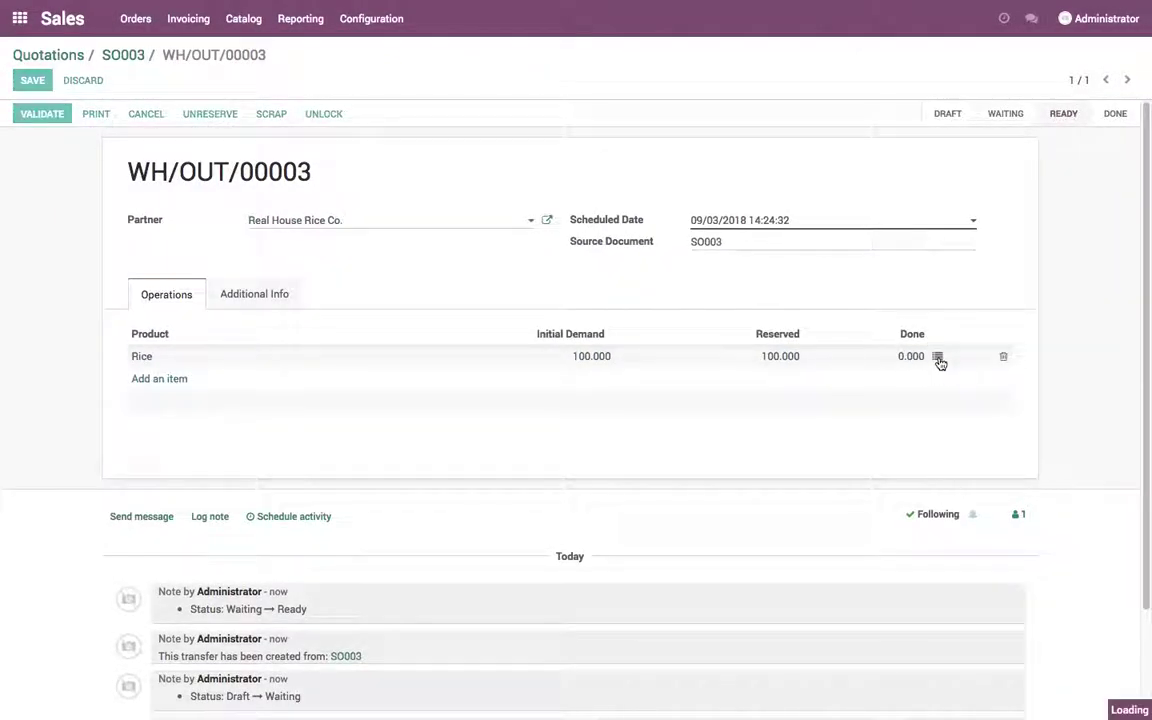
{"action": "left_click", "coordinate": [938, 357]}
{"action": "left_click", "coordinate": [900, 213]}
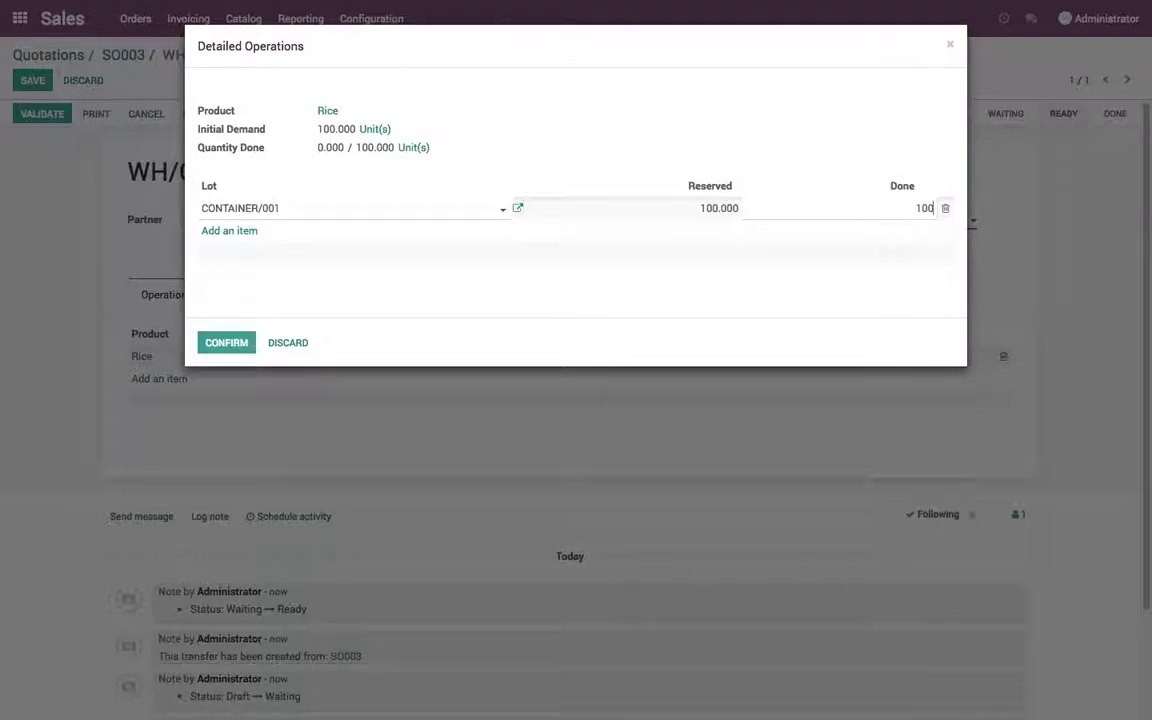
{"action": "left_click", "coordinate": [565, 303]}
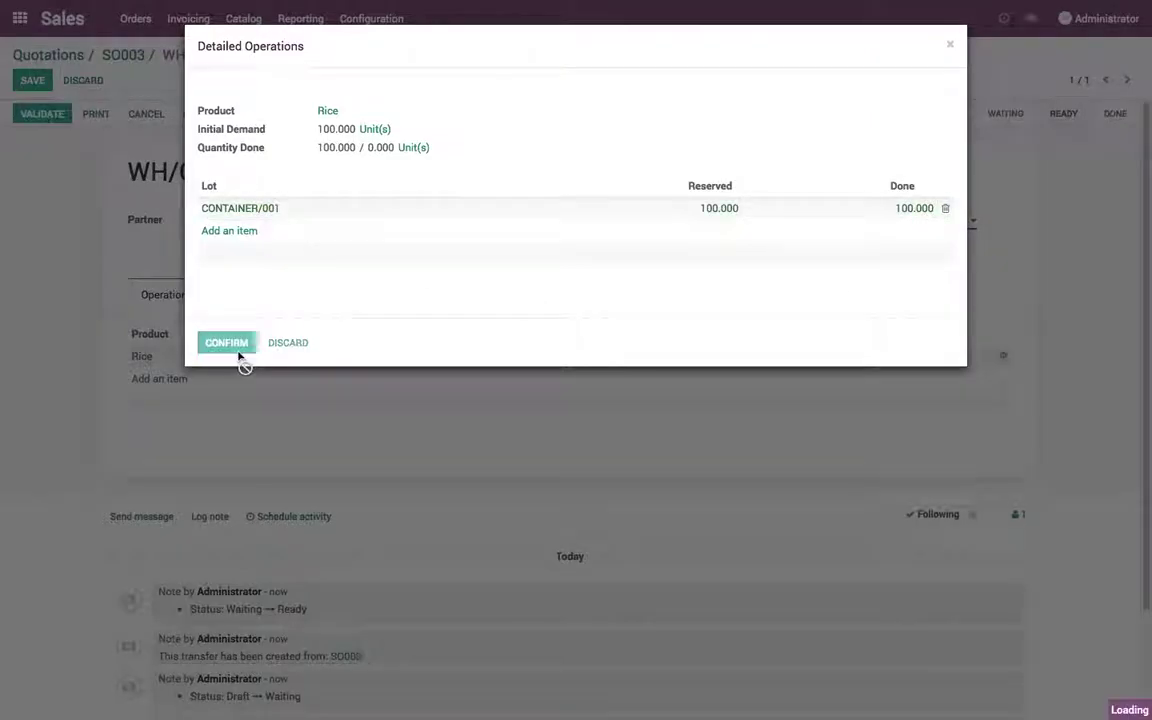
{"action": "left_click", "coordinate": [236, 352]}
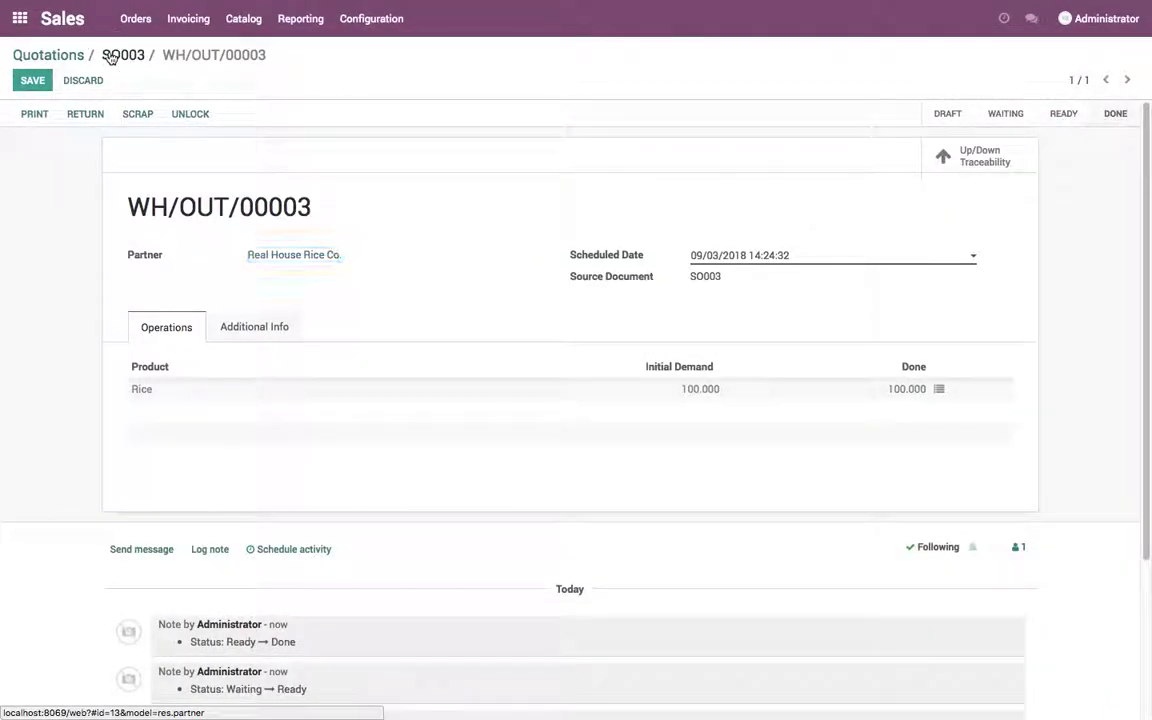
Step: Create a customer invoice from sales order SO003 and validate it
{"action": "left_click", "coordinate": [112, 55]}
{"action": "left_click", "coordinate": [70, 114]}
{"action": "left_click", "coordinate": [285, 250]}
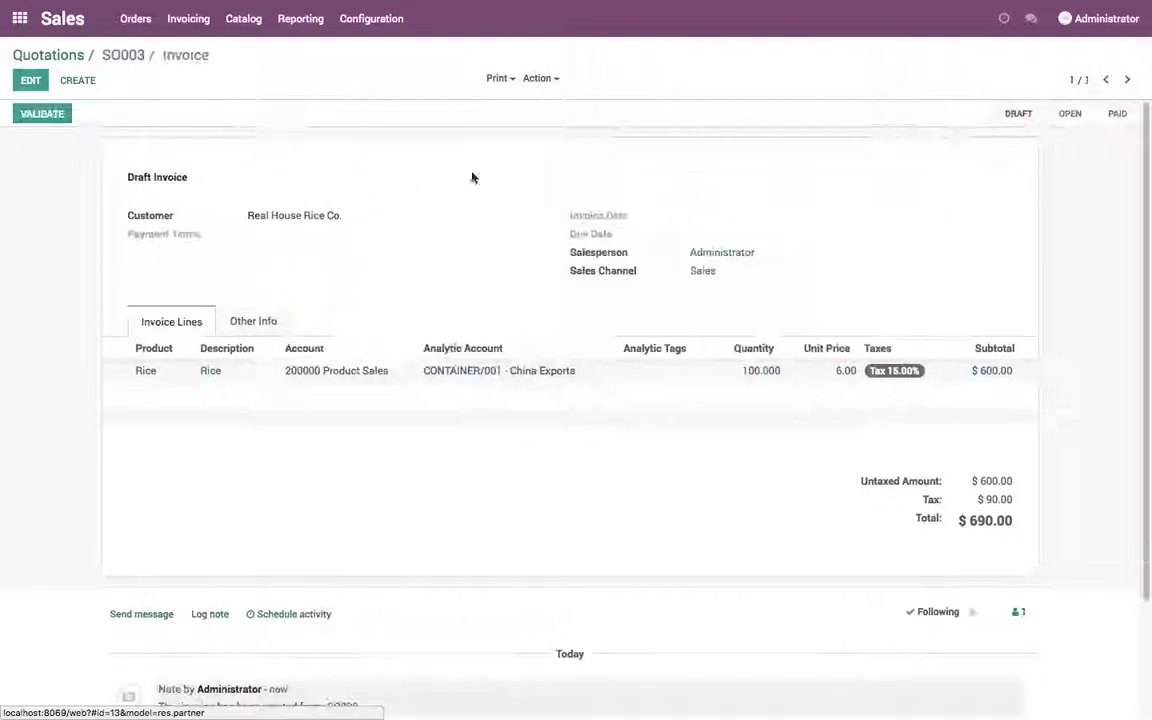
{"action": "left_click", "coordinate": [43, 117]}
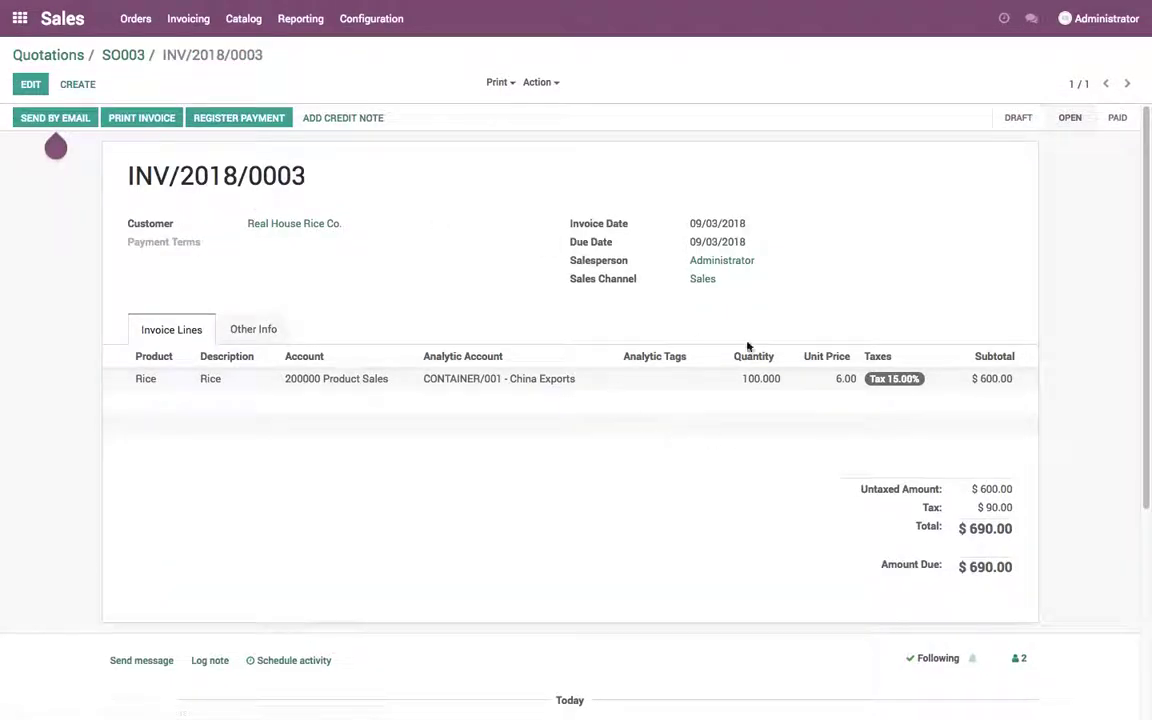
Step: Switch to the Inventory app and list all lots and serial numbers without the product grouping
{"action": "left_click", "coordinate": [44, 56]}
{"action": "left_click", "coordinate": [19, 18]}
{"action": "left_click", "coordinate": [606, 208]}
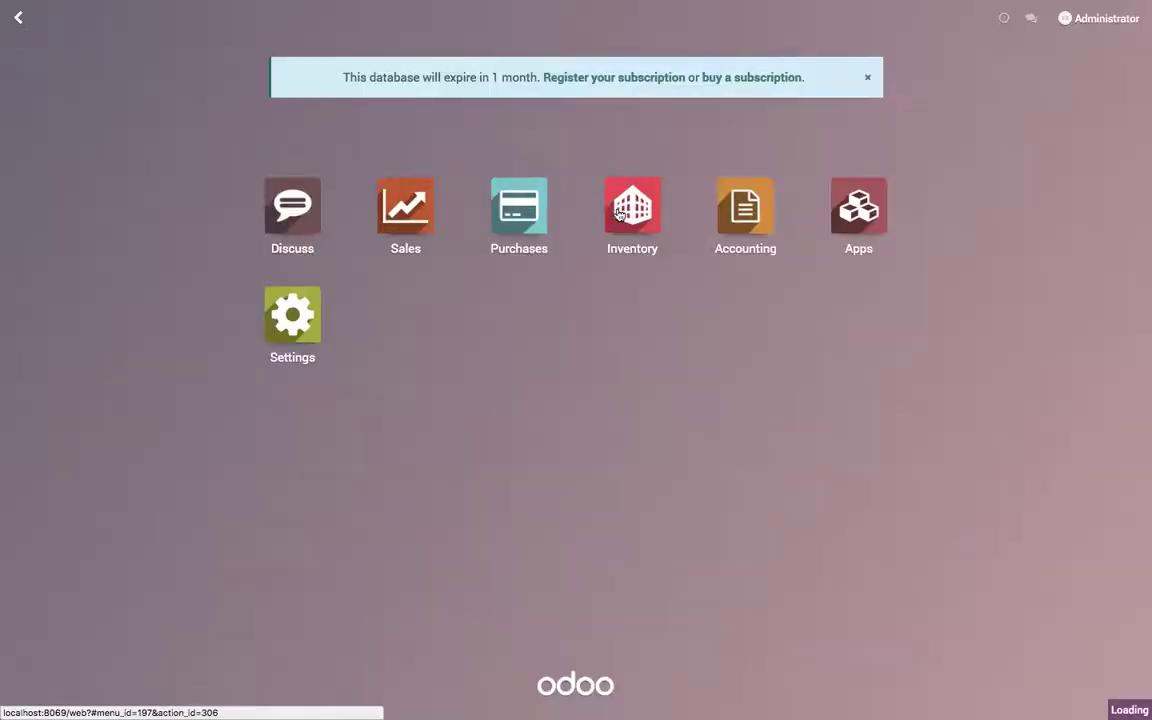
{"action": "left_click", "coordinate": [313, 18]}
{"action": "left_click", "coordinate": [334, 92]}
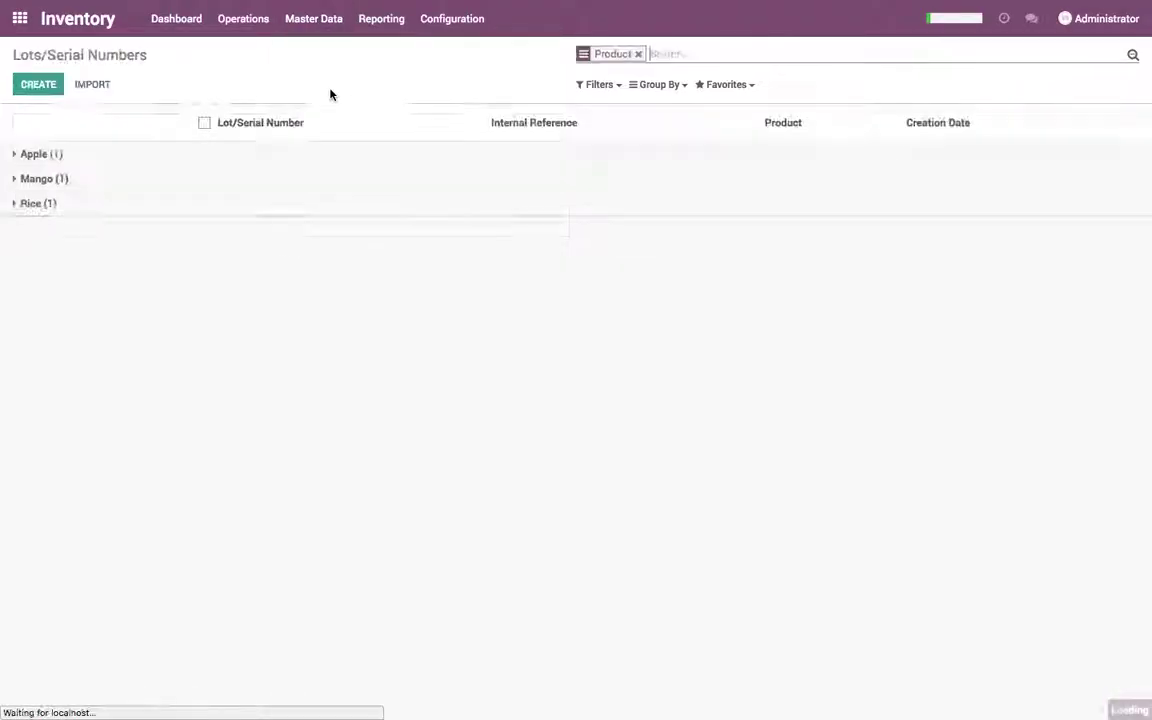
{"action": "left_click", "coordinate": [639, 54]}
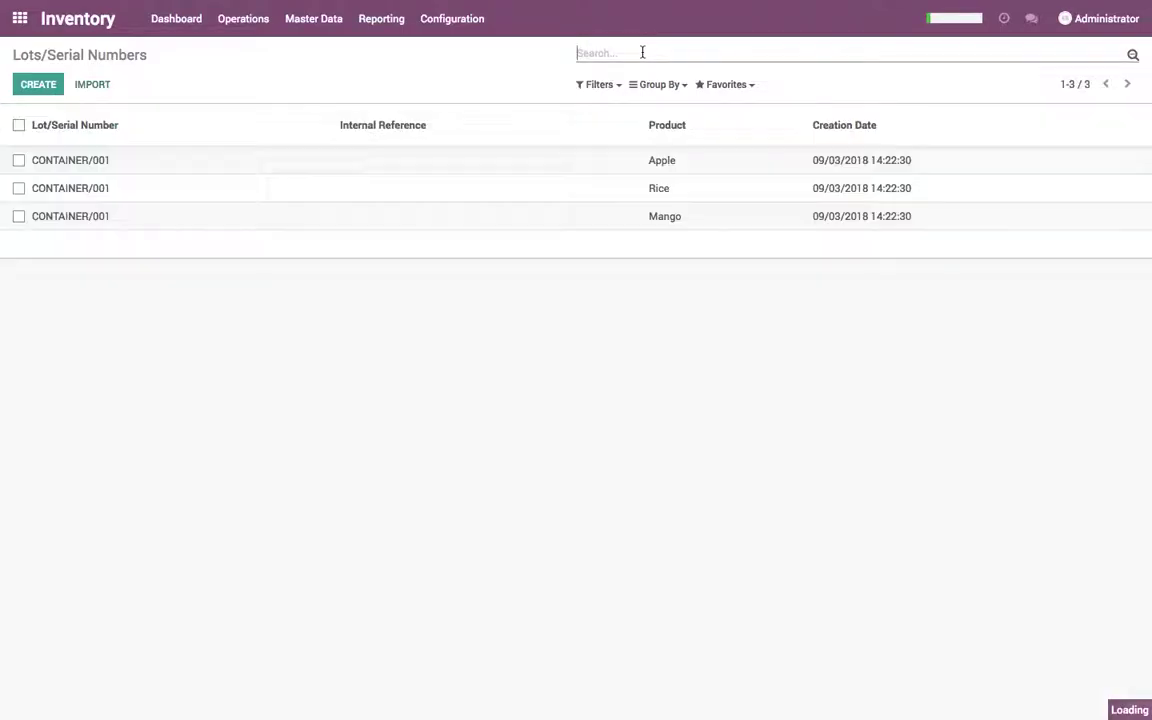
Step: Examine the upstream traceability of the Apple lot CONTAINER/001, expanded to its stock transfers
{"action": "left_click", "coordinate": [187, 163]}
{"action": "left_click", "coordinate": [972, 145]}
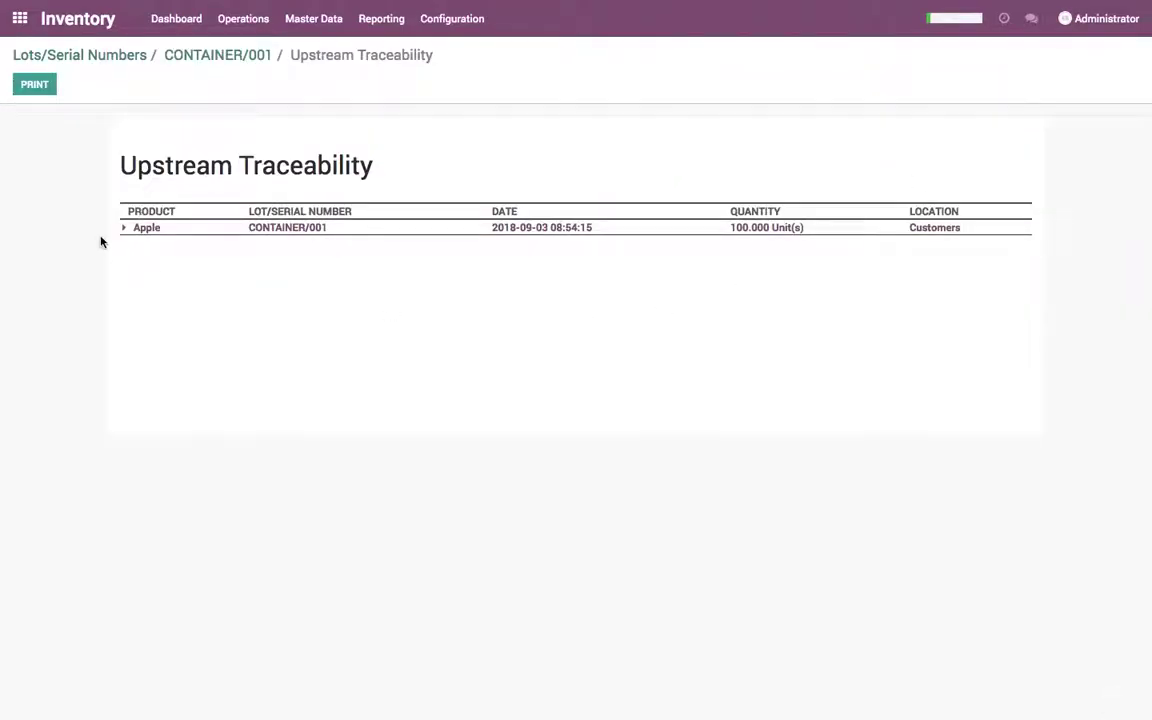
{"action": "left_click", "coordinate": [123, 230]}
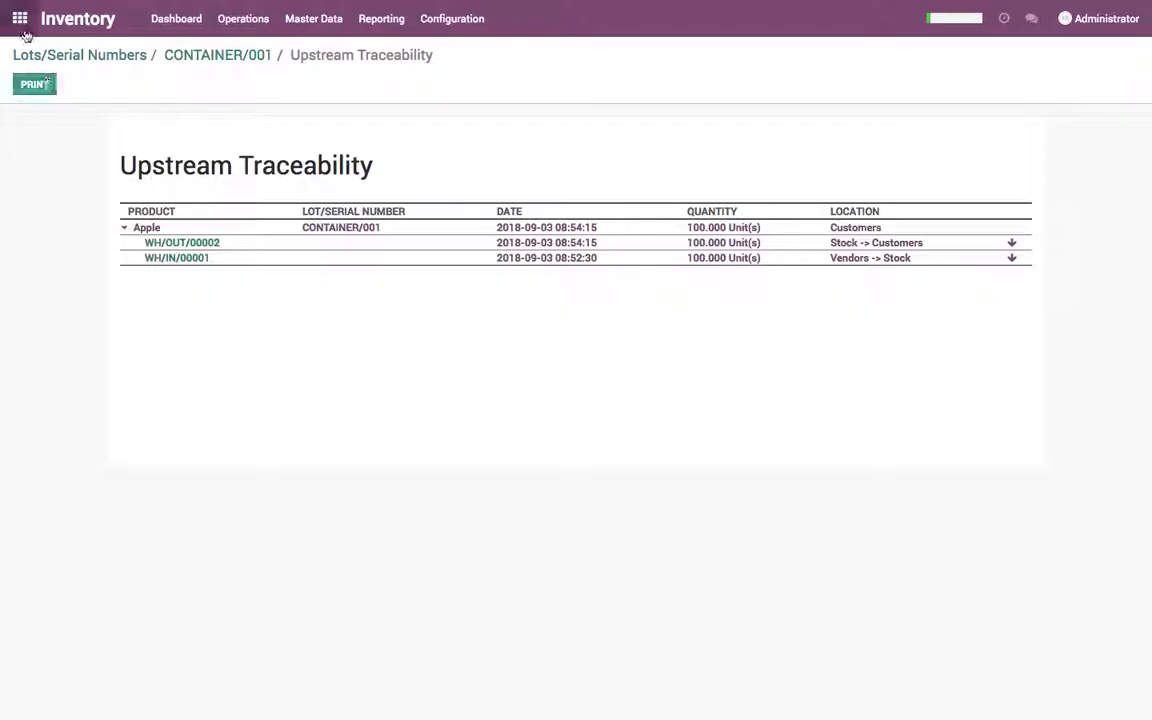
Step: Switch to the Accounting app and view the individual analytic entries behind CONTAINER/001 - China Exports in the Analytic Entries report
{"action": "left_click", "coordinate": [19, 18]}
{"action": "left_click", "coordinate": [737, 213]}
{"action": "left_click", "coordinate": [415, 18]}
{"action": "left_click", "coordinate": [454, 391]}
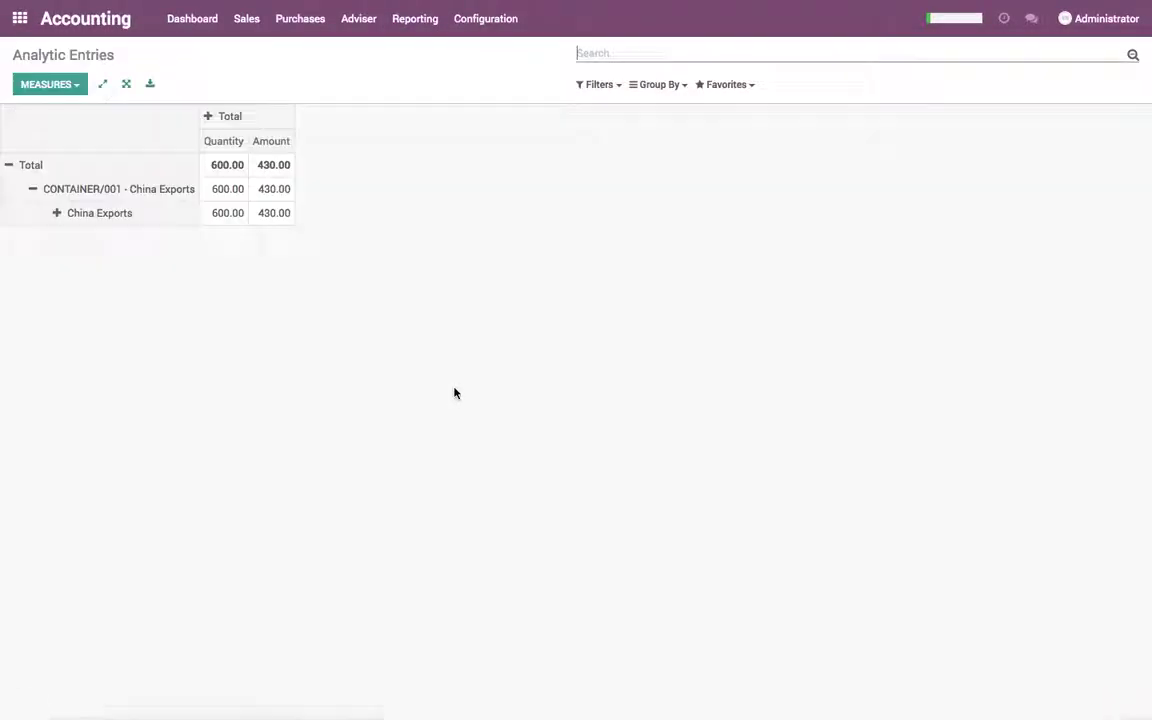
{"action": "left_click", "coordinate": [283, 192]}
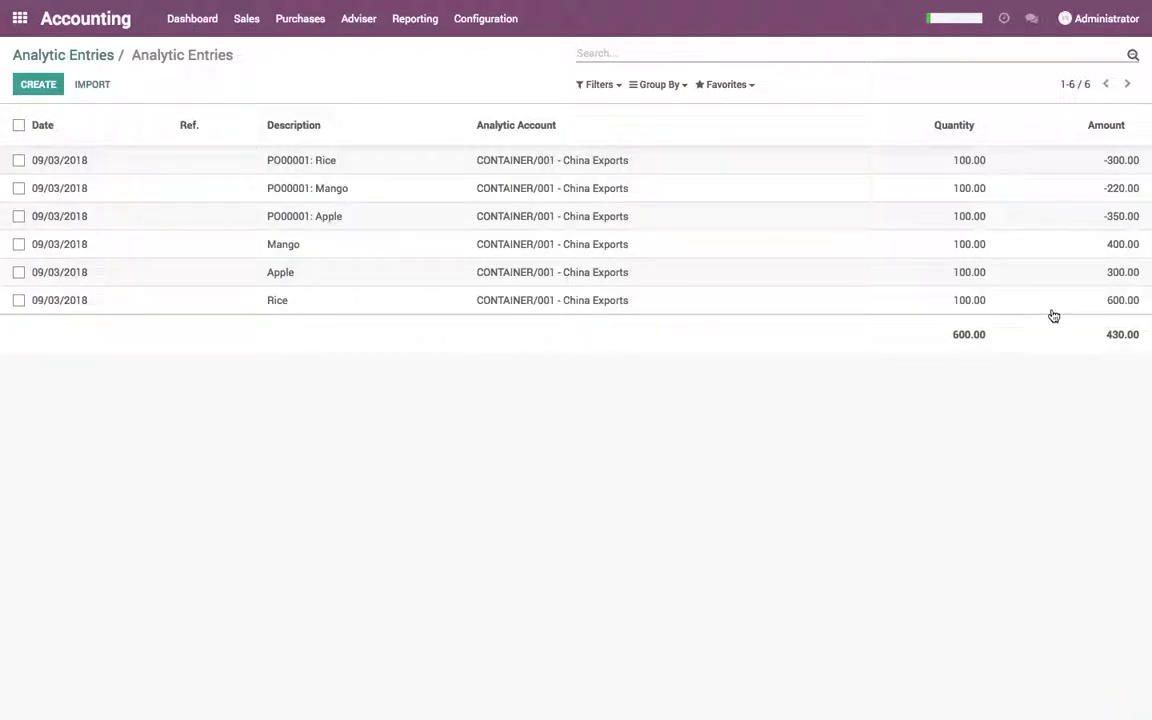
Step: Group the analytic entries by product, expand the Apple, Mango and Rice groups, and select both Apple entries to compare cost and revenue
{"action": "left_click", "coordinate": [672, 85]}
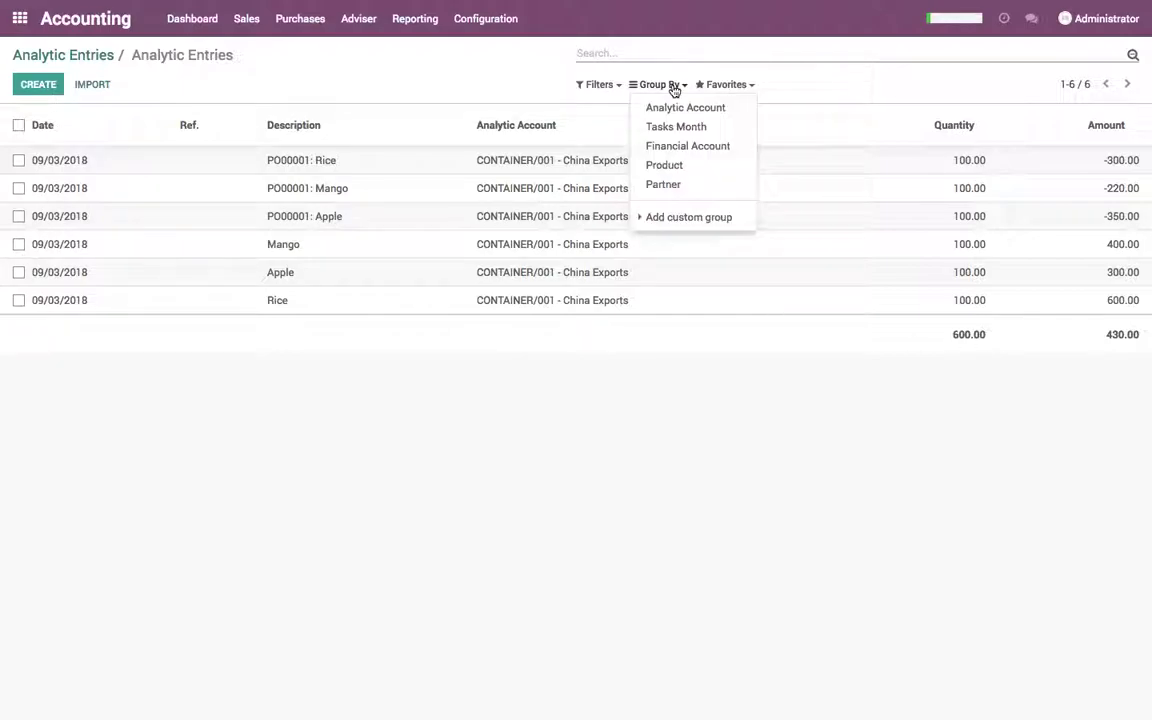
{"action": "left_click", "coordinate": [665, 165]}
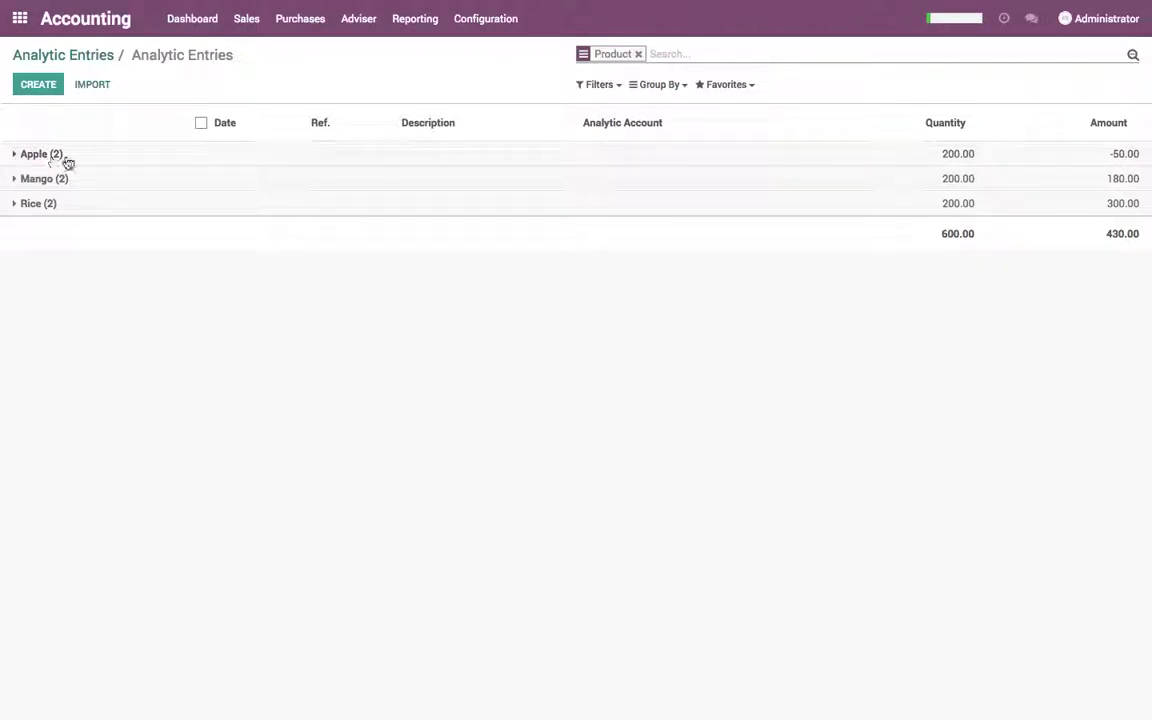
{"action": "left_click", "coordinate": [955, 160]}
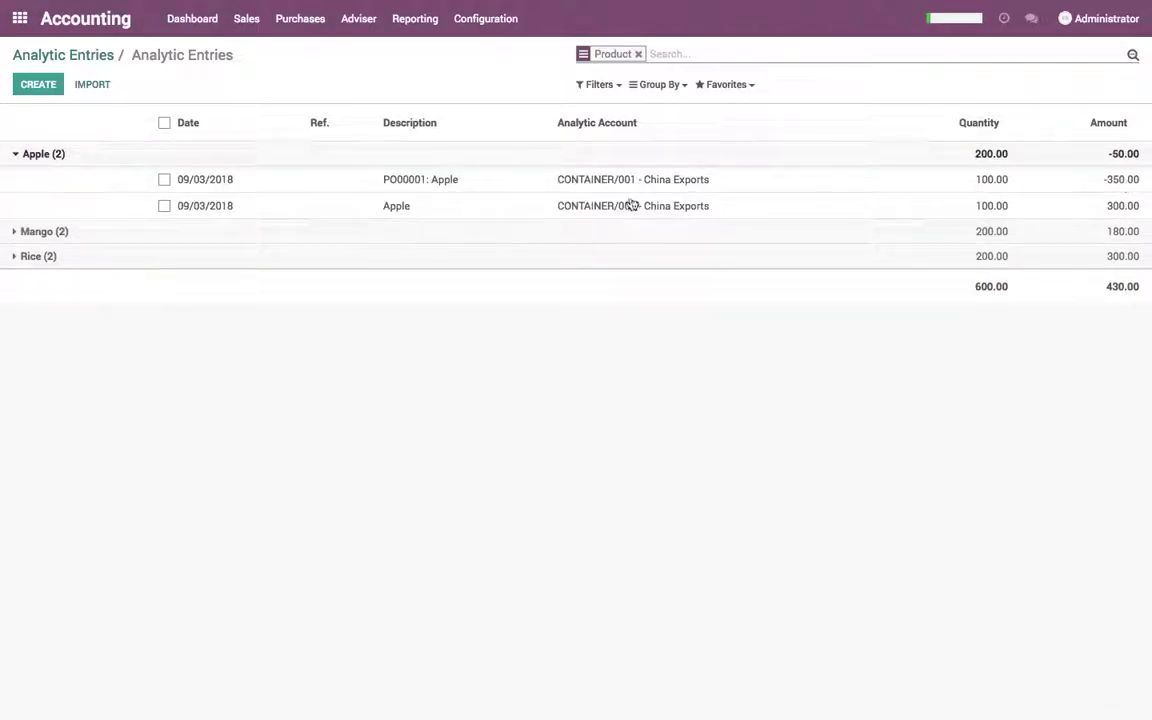
{"action": "left_click", "coordinate": [164, 180]}
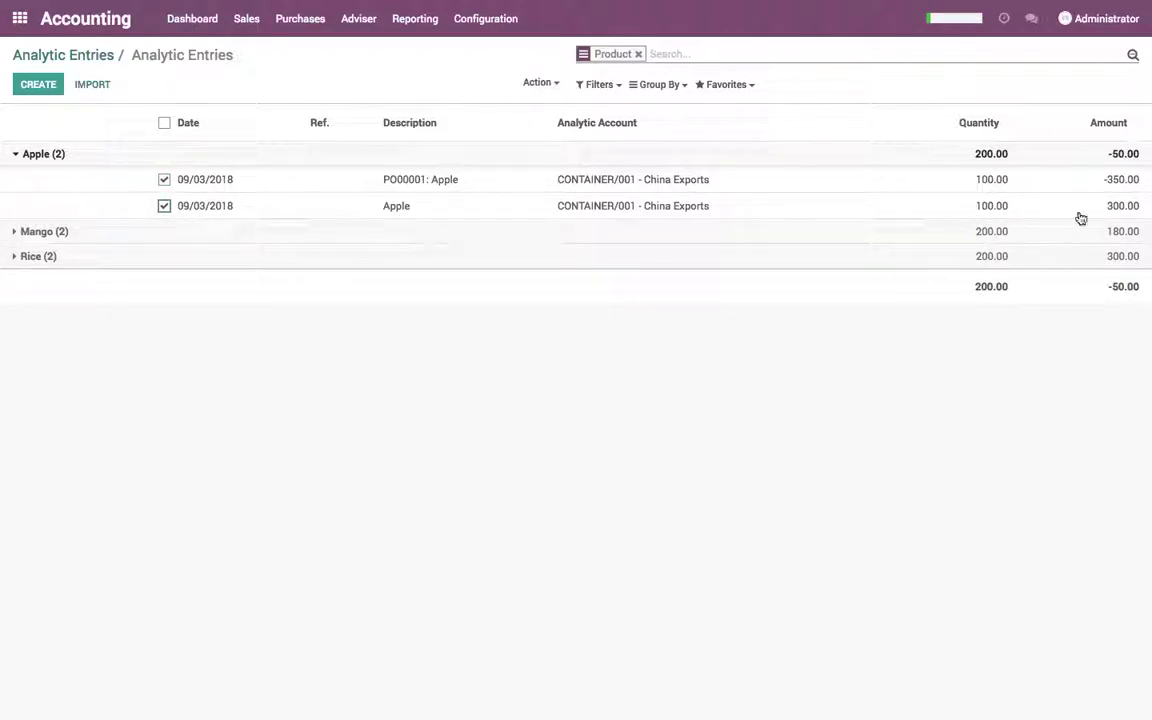
{"action": "left_click", "coordinate": [102, 231]}
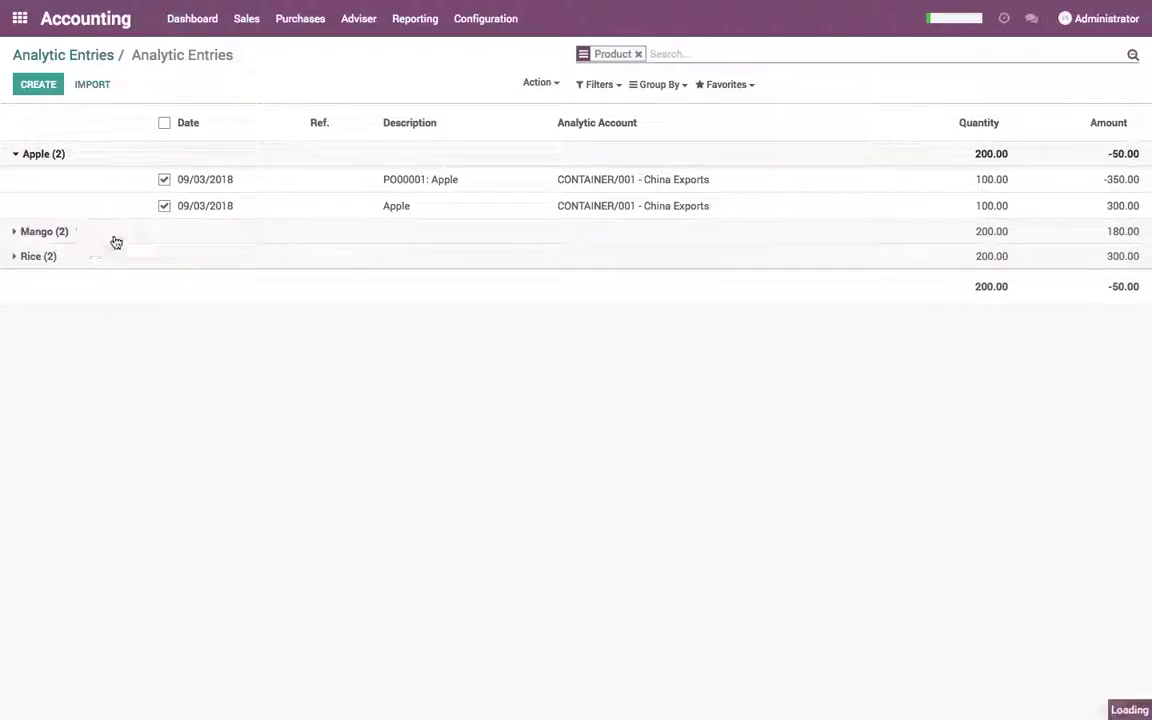
{"action": "left_click", "coordinate": [1116, 306]}
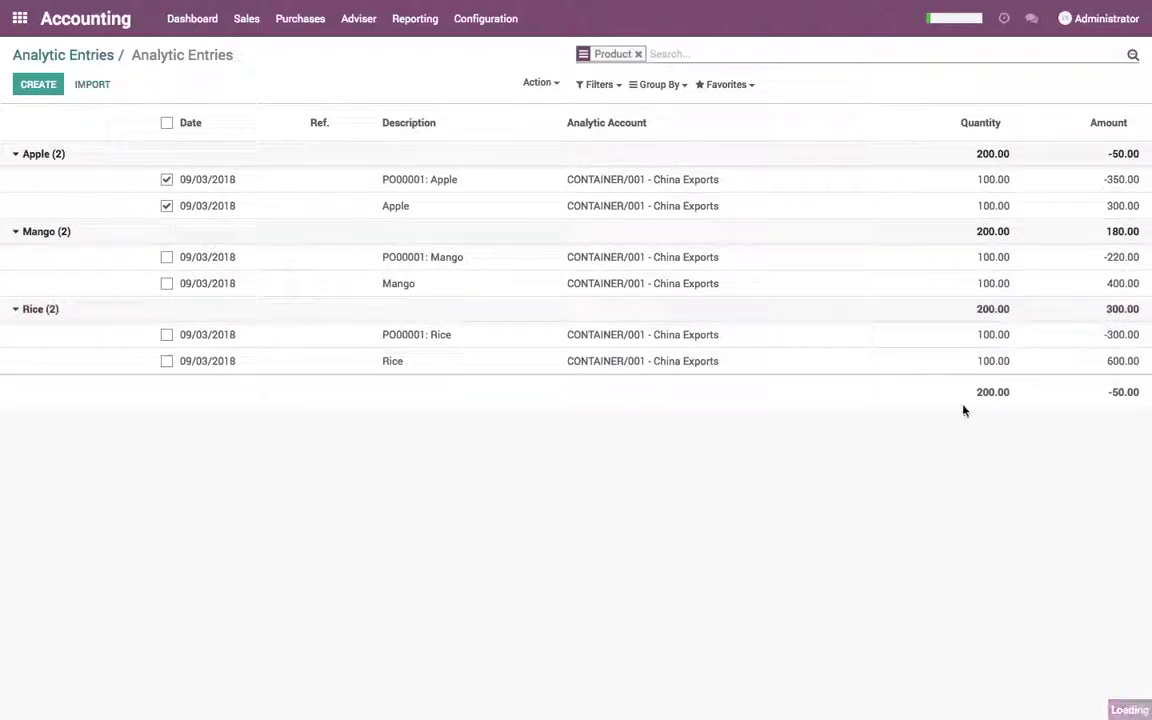